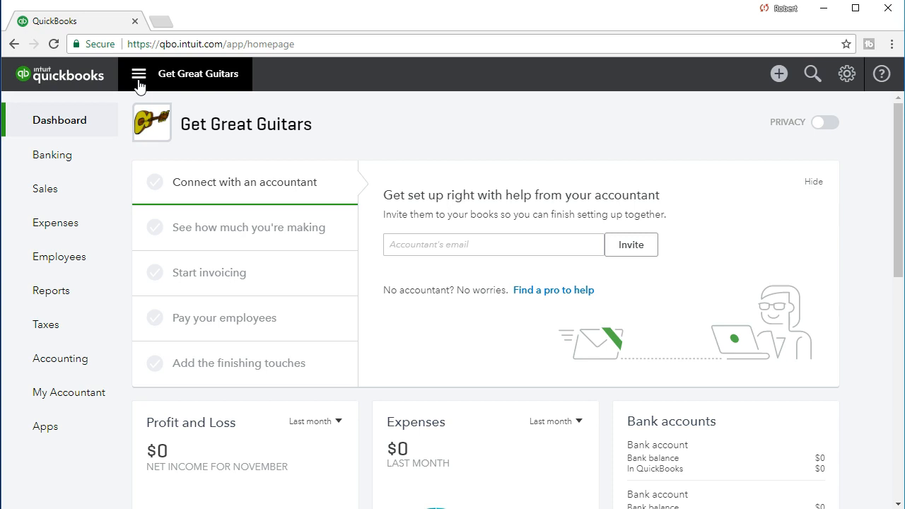
Step: Start adding a new vendor from the Vendors list under Expenses
click(66, 233)
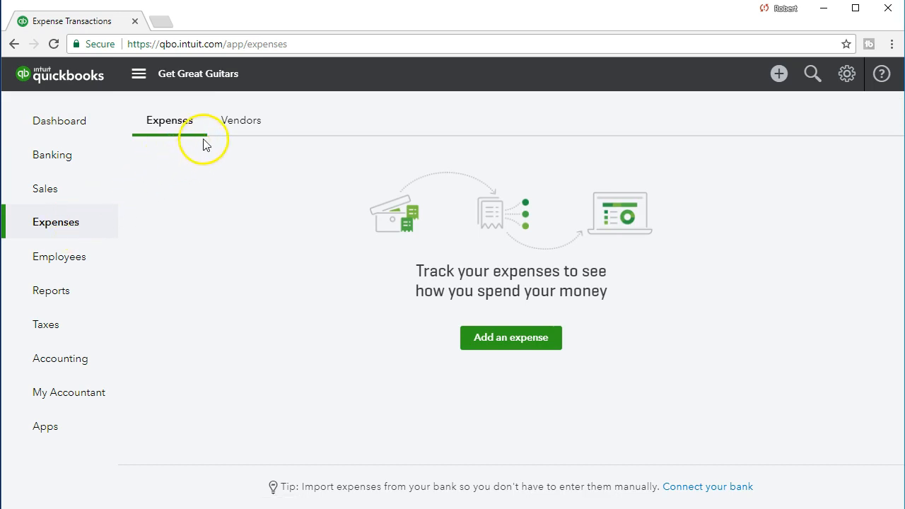
click(242, 125)
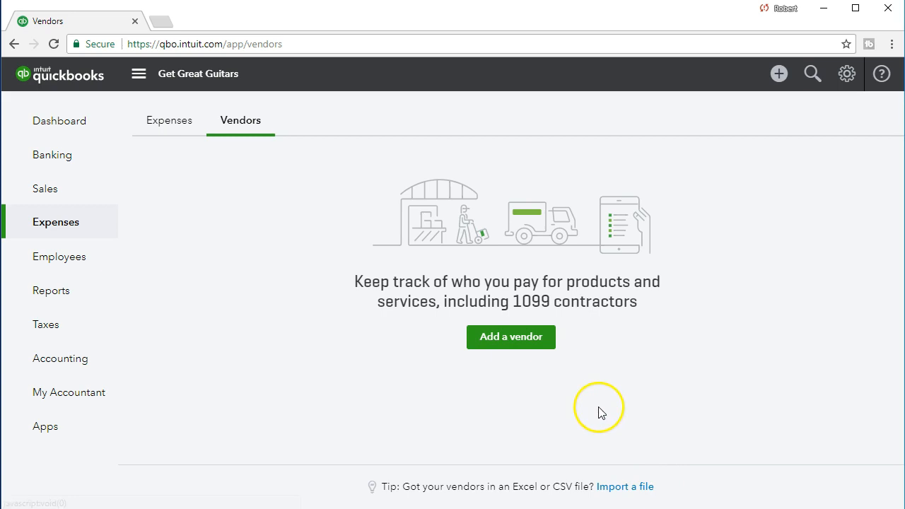
click(524, 343)
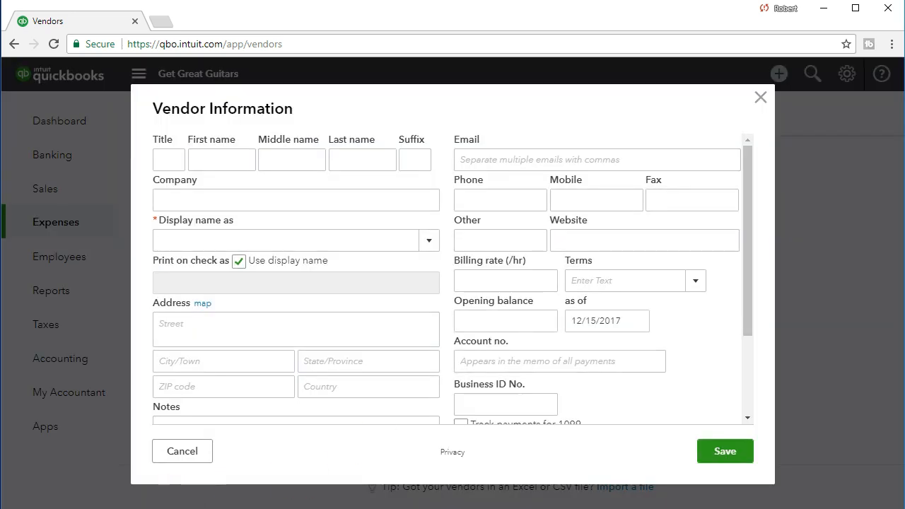
Step: Enter Epiphone as the new vendor's company name and use the same text as its display name
click(182, 198)
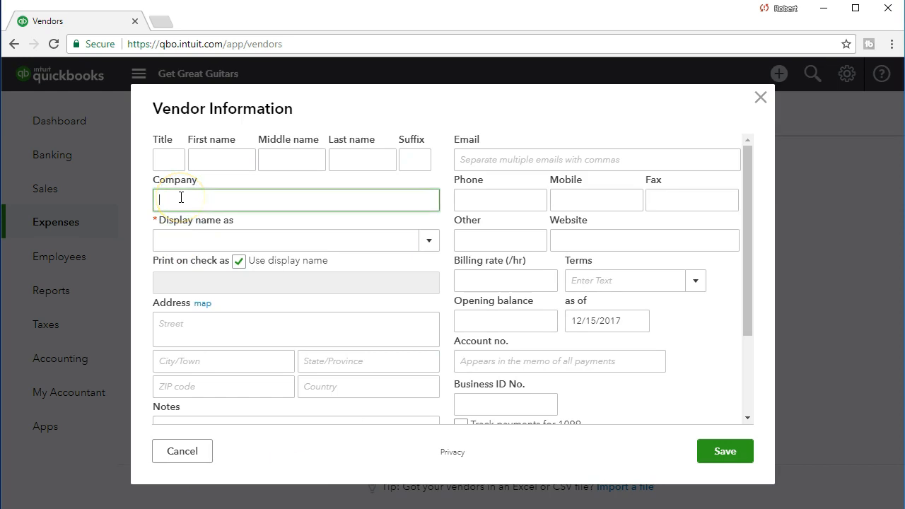
click(168, 162)
key(Tab)
key(Tab)
key(Tab)
key(Tab)
key(Tab)
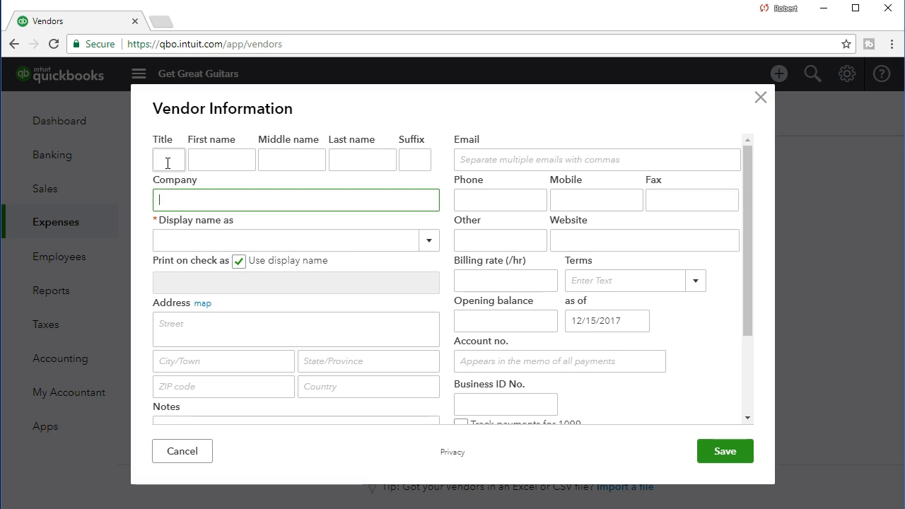
text(Epiphone)
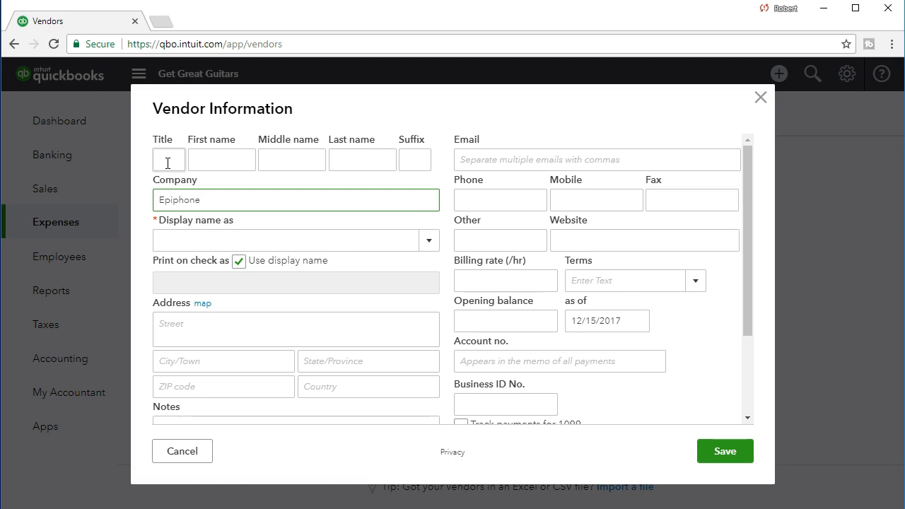
key(Tab)
key(shift+Tab)
key(Tab)
Step: Look through the address, notes, contact, website, billing rate and terms fields of the vendor form
click(255, 417)
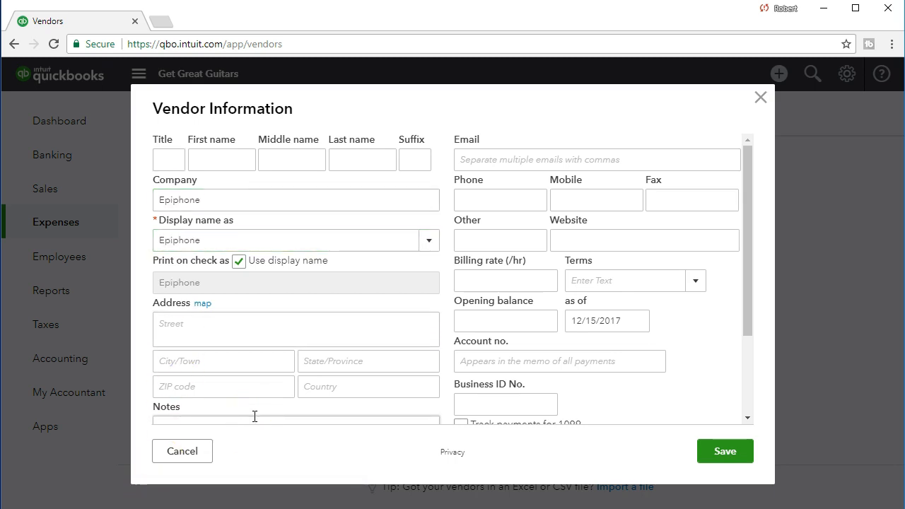
key(Tab)
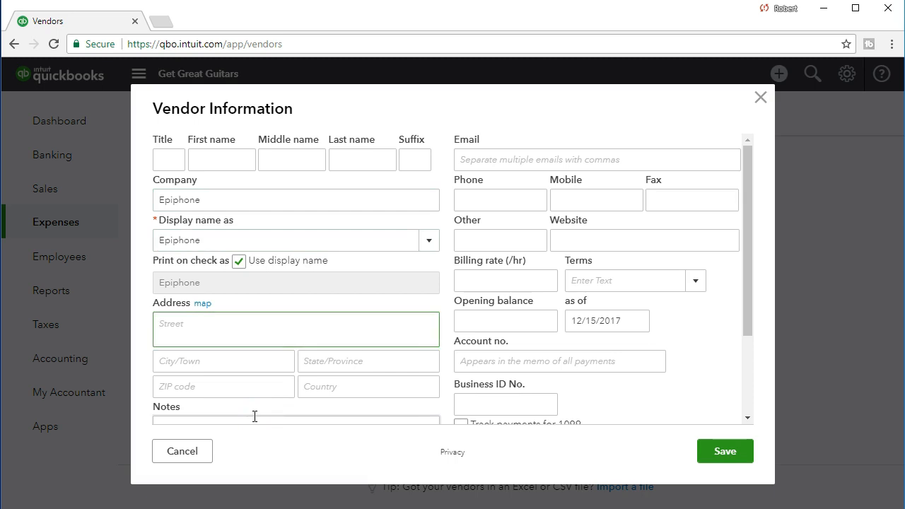
key(Tab)
key(Tab)
key(Tab)
key(Tab)
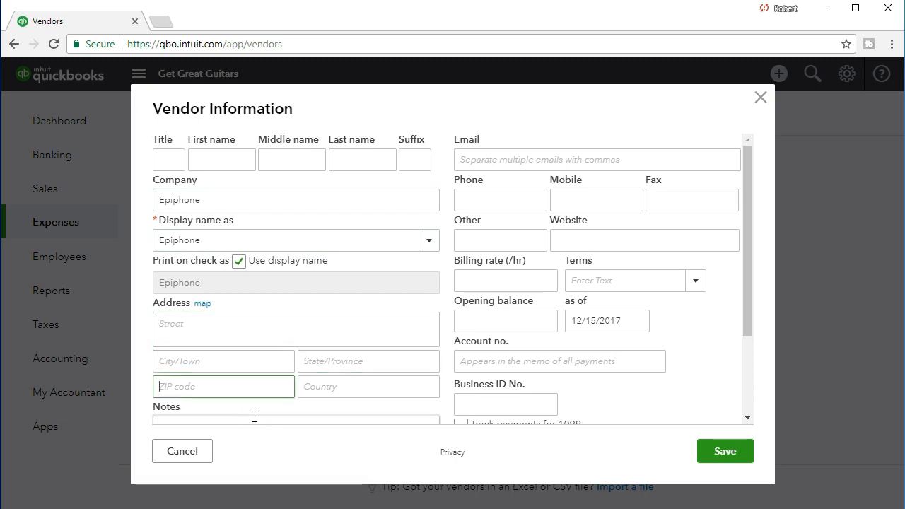
key(Tab)
click(255, 417)
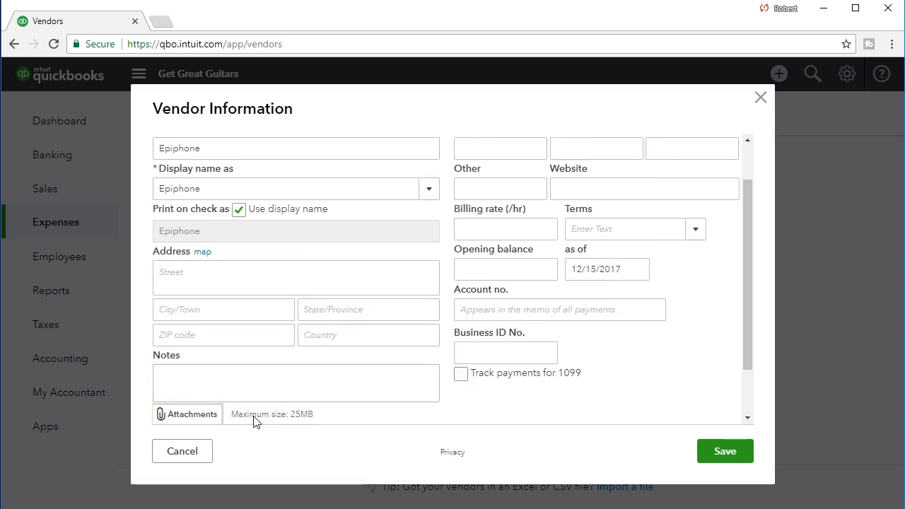
key(Tab)
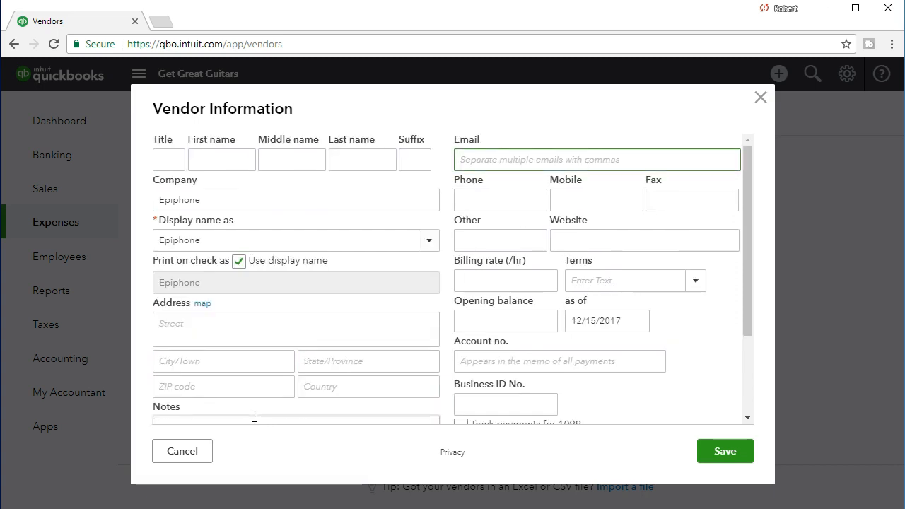
key(Tab)
key(Tab)
key(Tab)
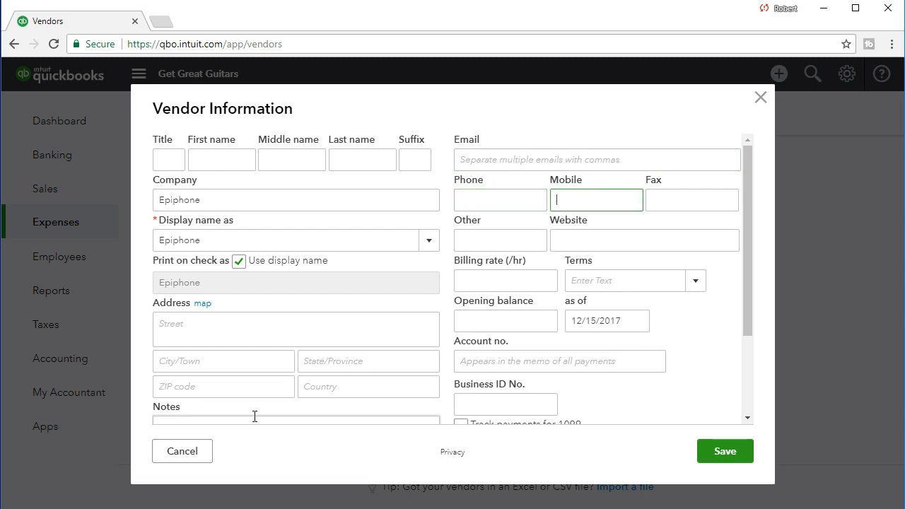
key(Tab)
key(Tab)
key(Tab)
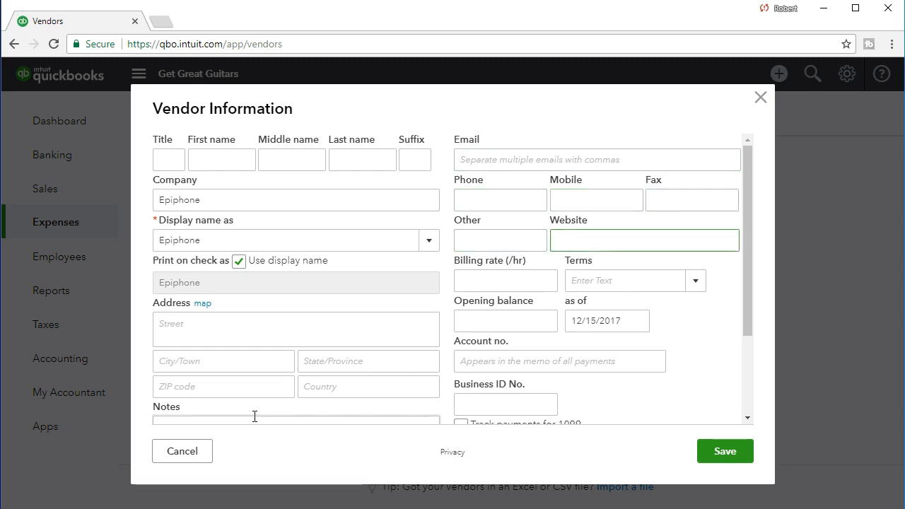
key(Tab)
key(Tab)
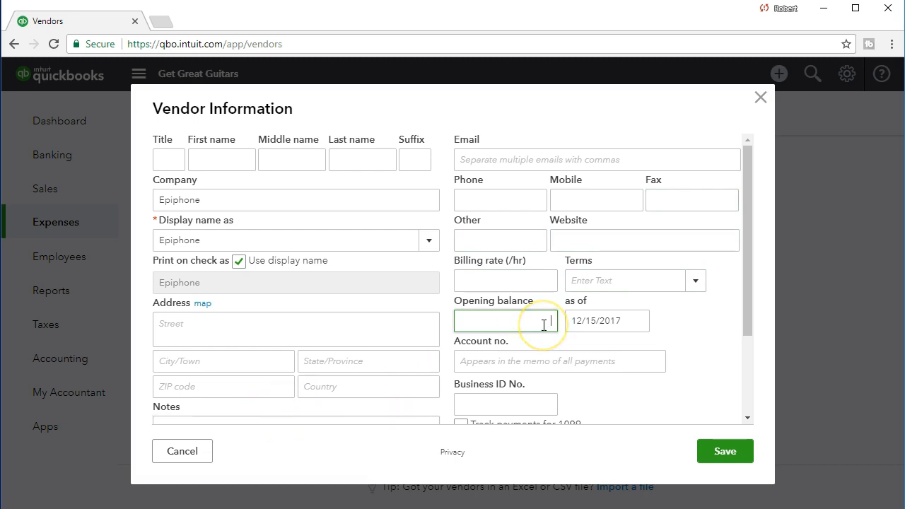
Step: Set the vendor's opening balance to 15,000.00 as of 12/31/2020 and save the vendor
click(506, 358)
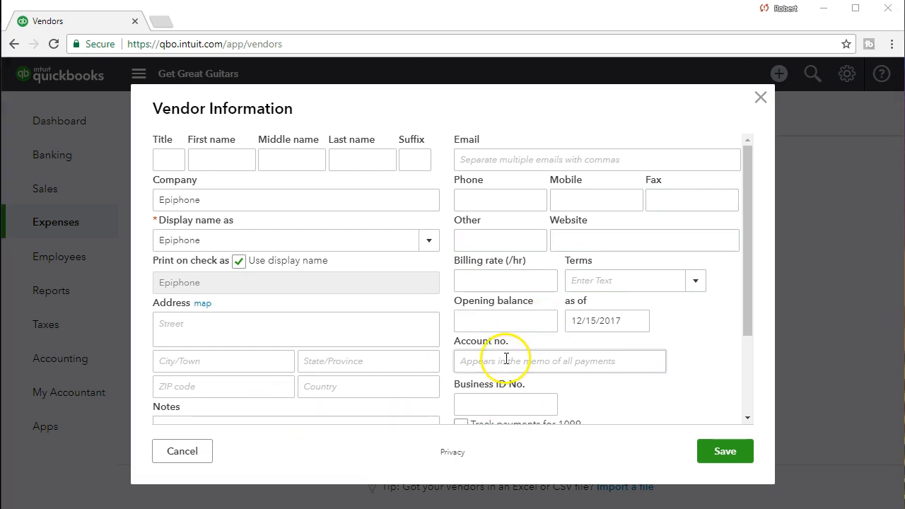
click(487, 322)
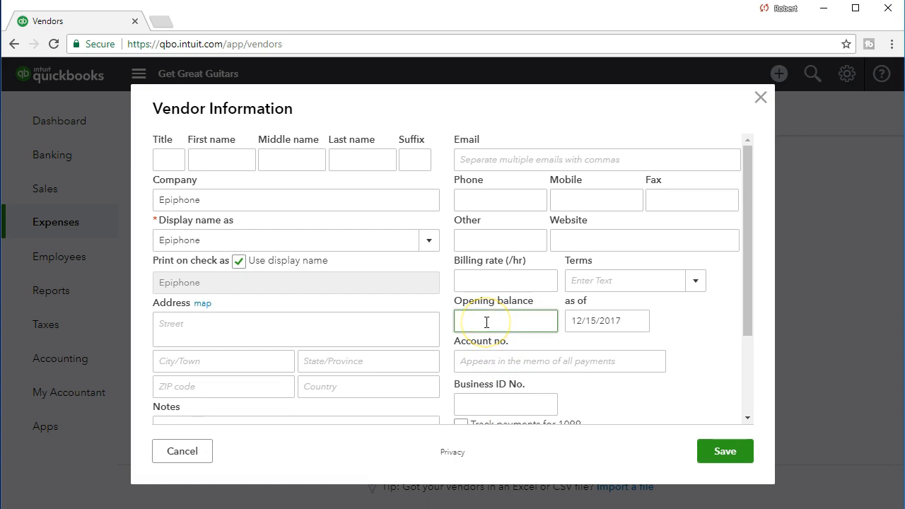
text(15000)
key(Tab)
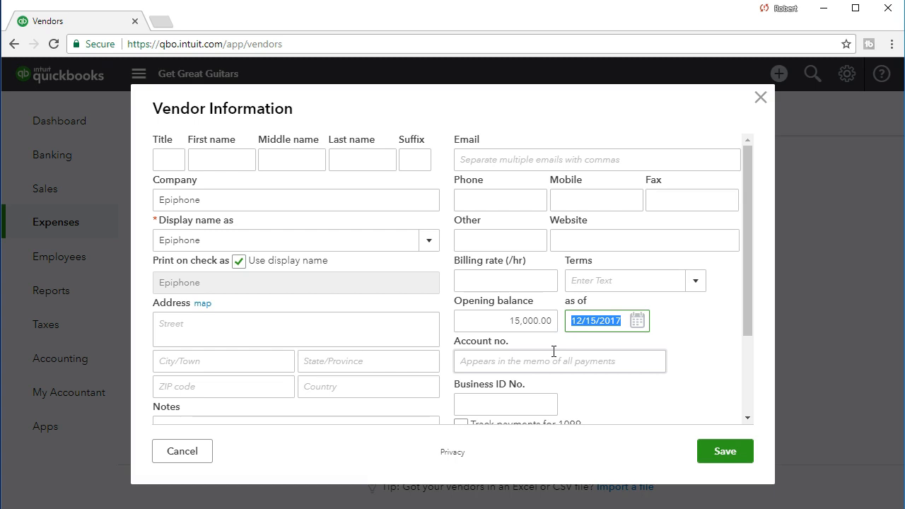
text(12)
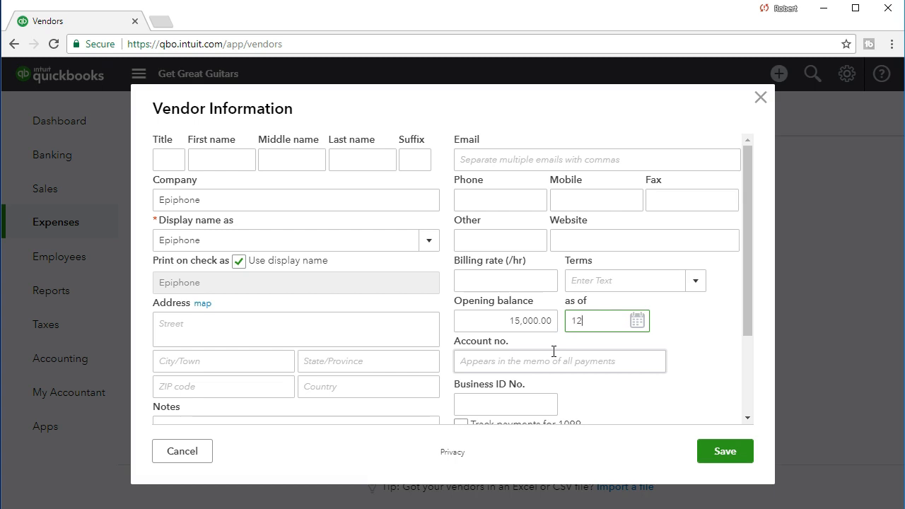
text(/31/2020)
key(Tab)
click(585, 350)
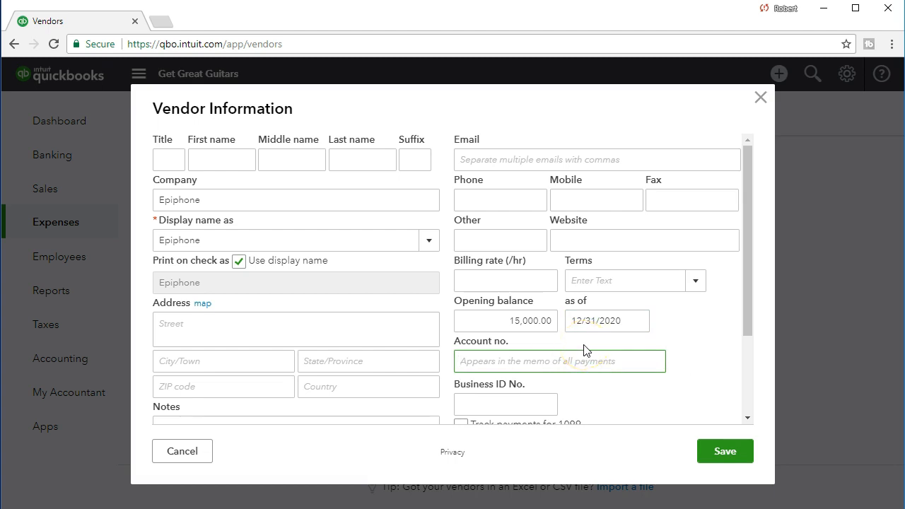
click(578, 362)
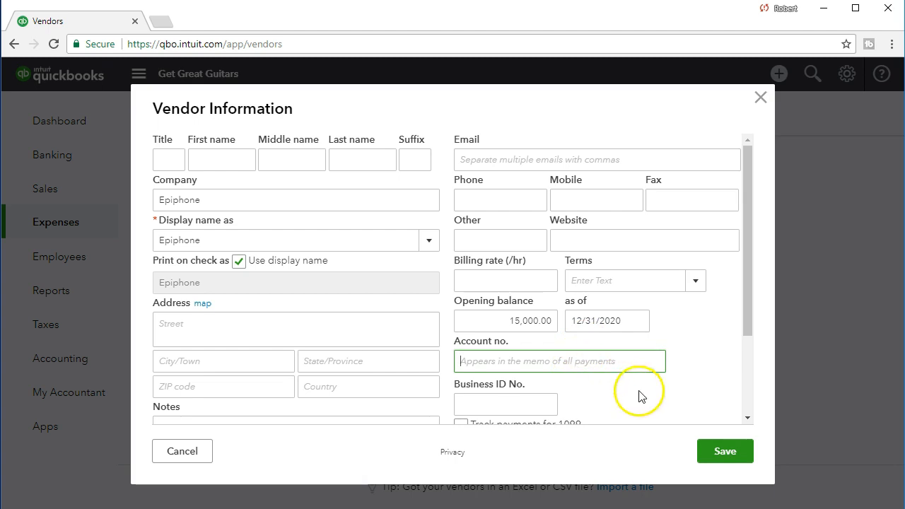
click(716, 447)
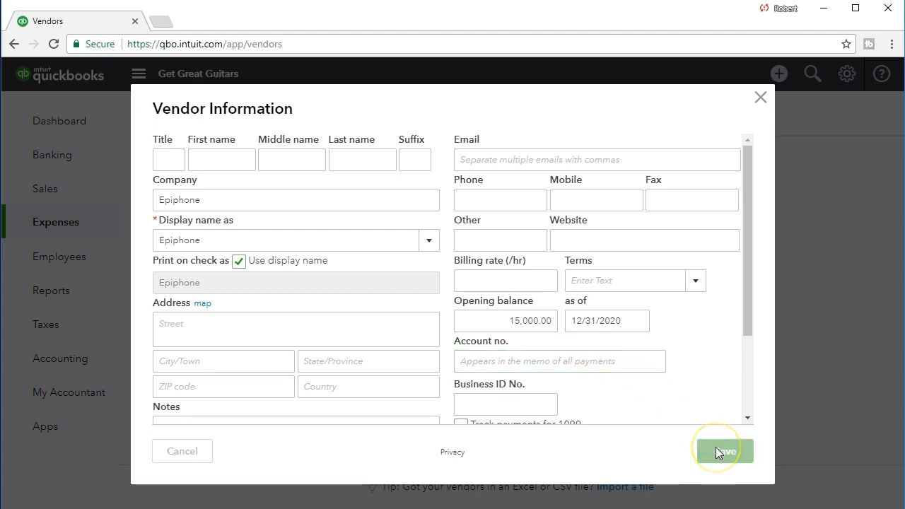
click(703, 400)
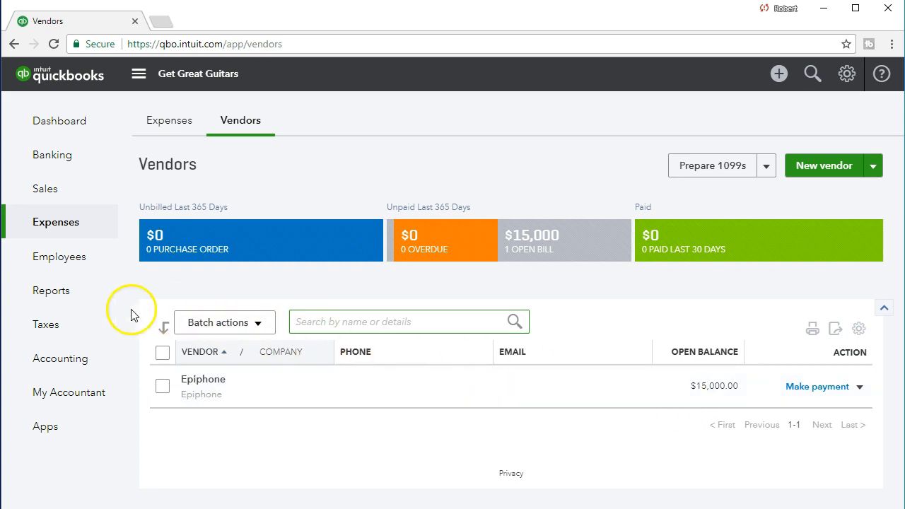
Step: Open the Balance Sheet report from the list of available reports
click(75, 302)
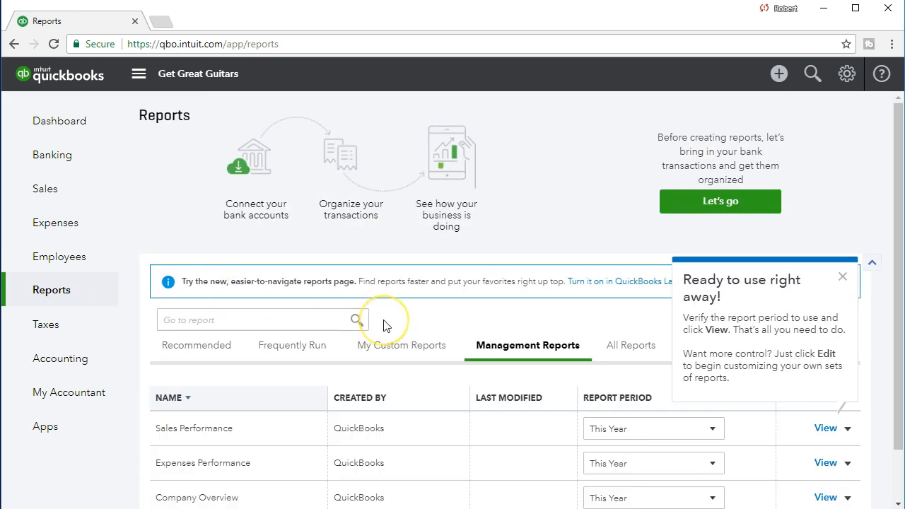
click(294, 322)
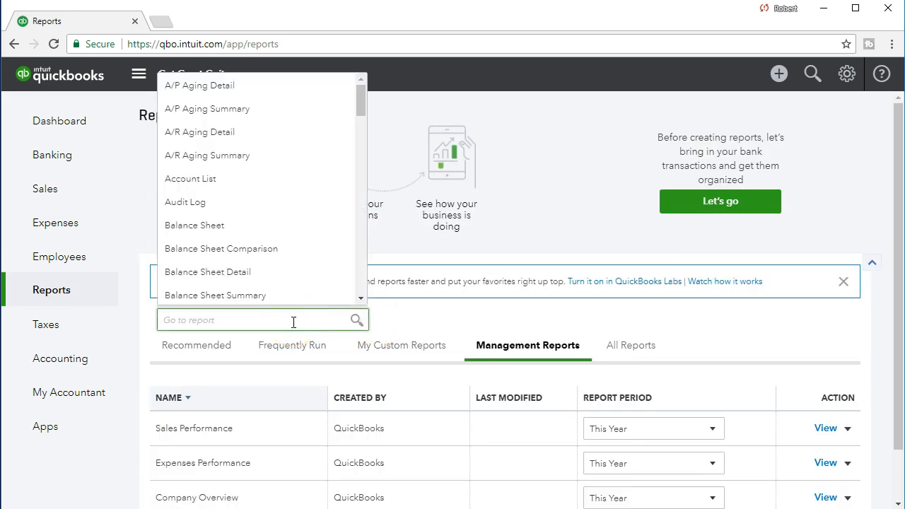
scroll(313, 205, down, 3)
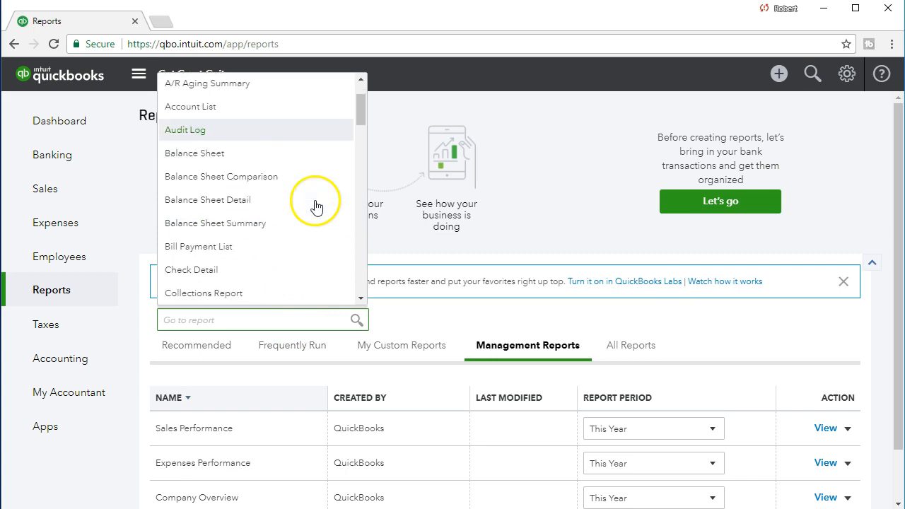
scroll(313, 208, up, 3)
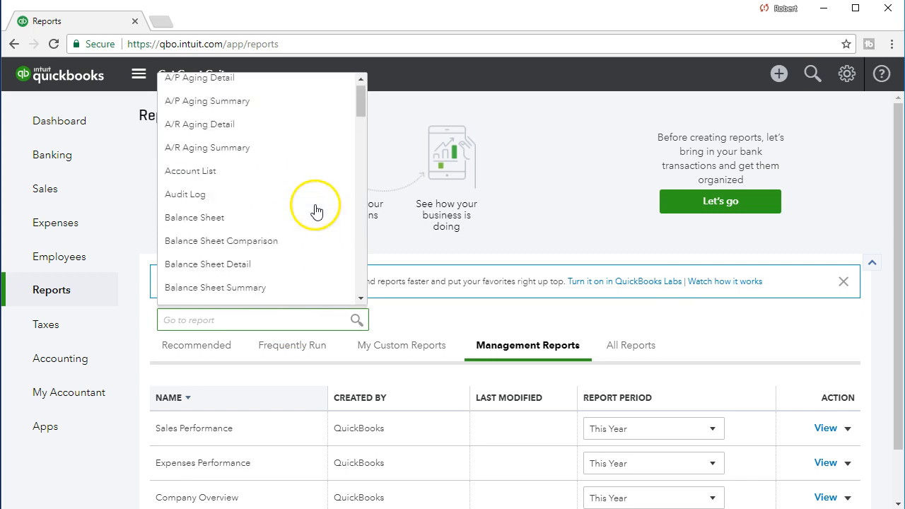
click(290, 232)
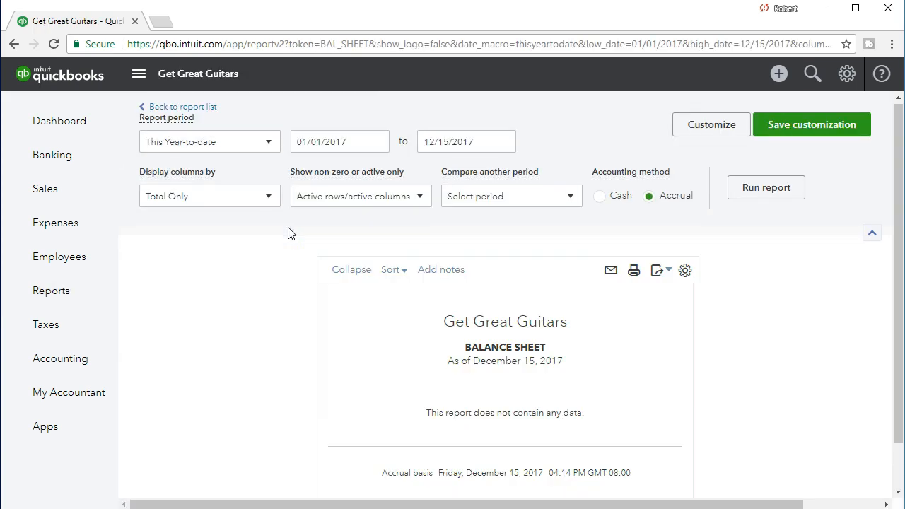
Step: Run the Balance Sheet for the period 12/31/2020 to 12/31/2020 and review its assets and liabilities
click(378, 147)
drag(348, 144, 238, 149)
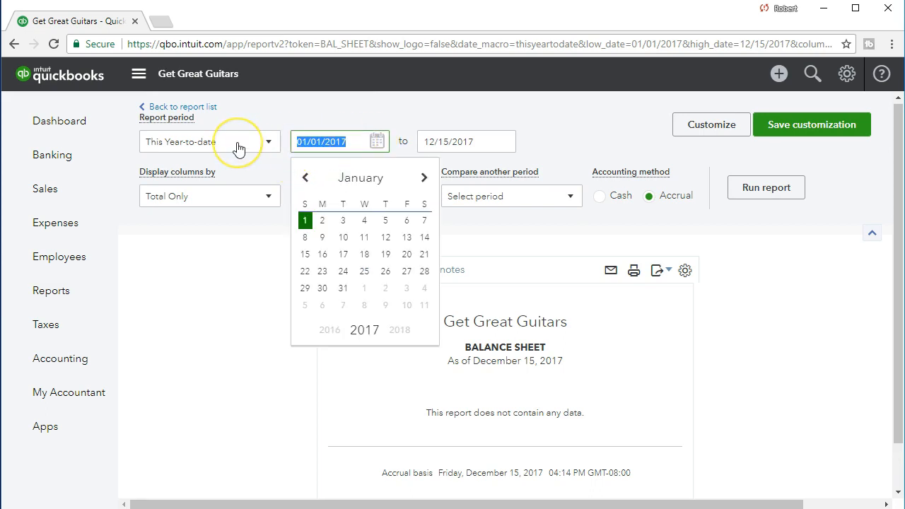
text(1)
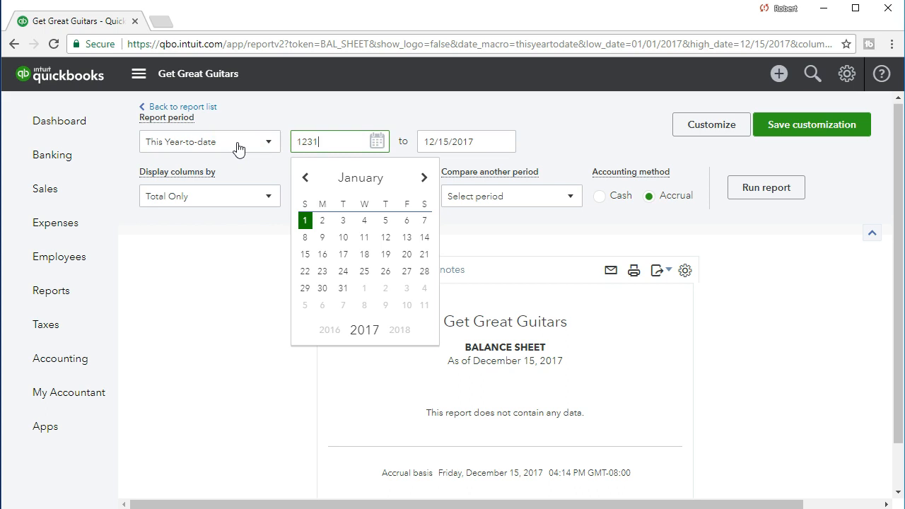
text(2/31/2020)
key(Tab)
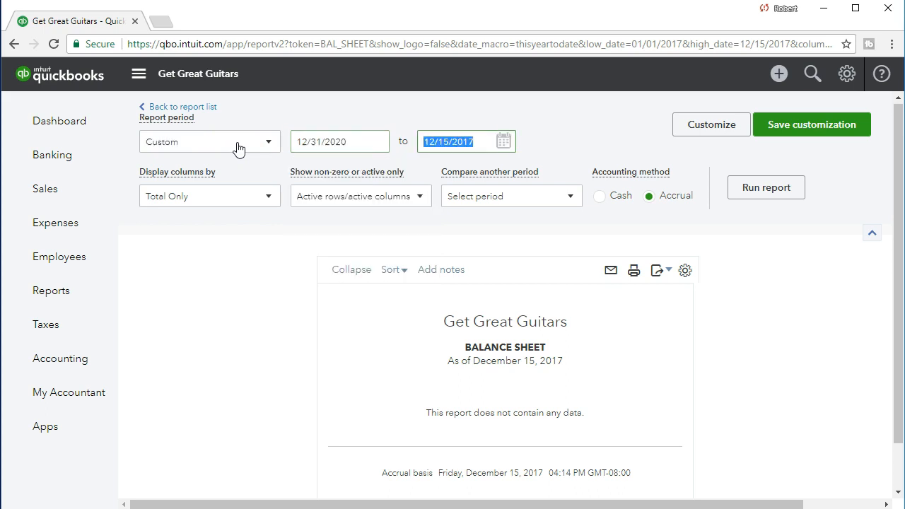
text(1)
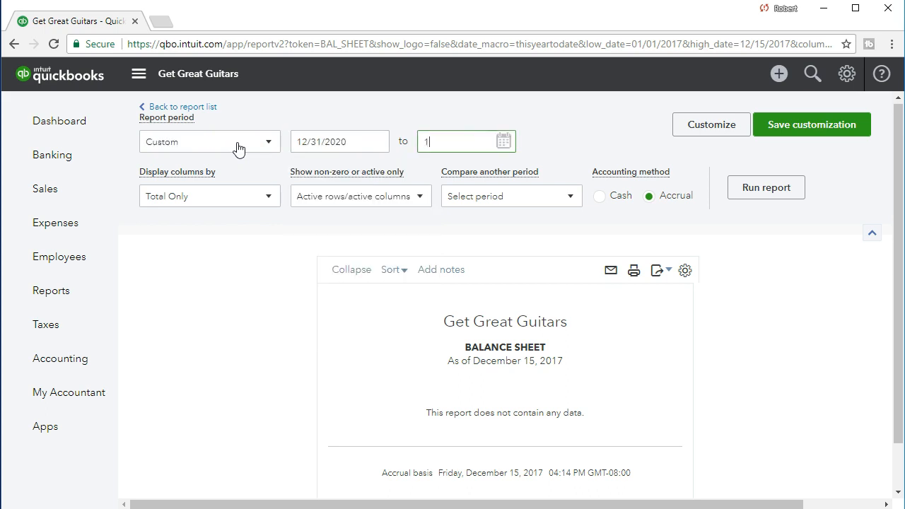
text(23120)
key(Tab)
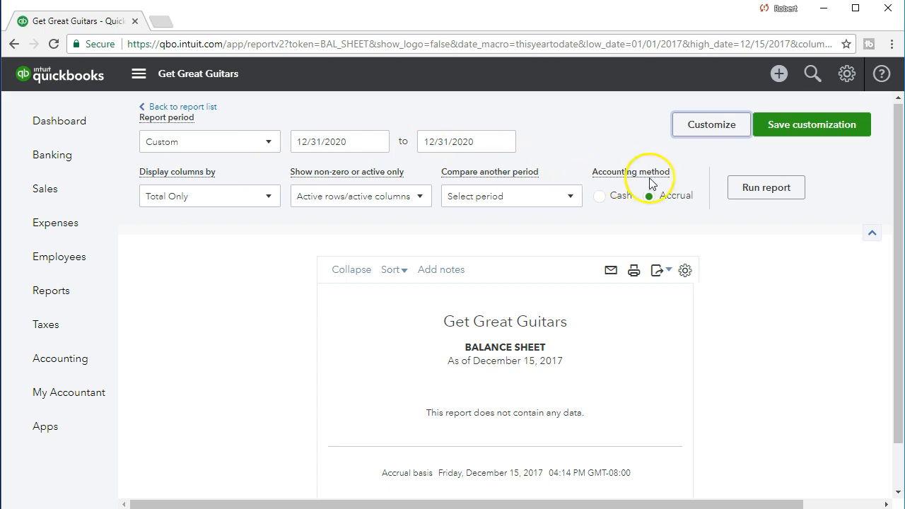
click(760, 201)
scroll(761, 201, down, 2)
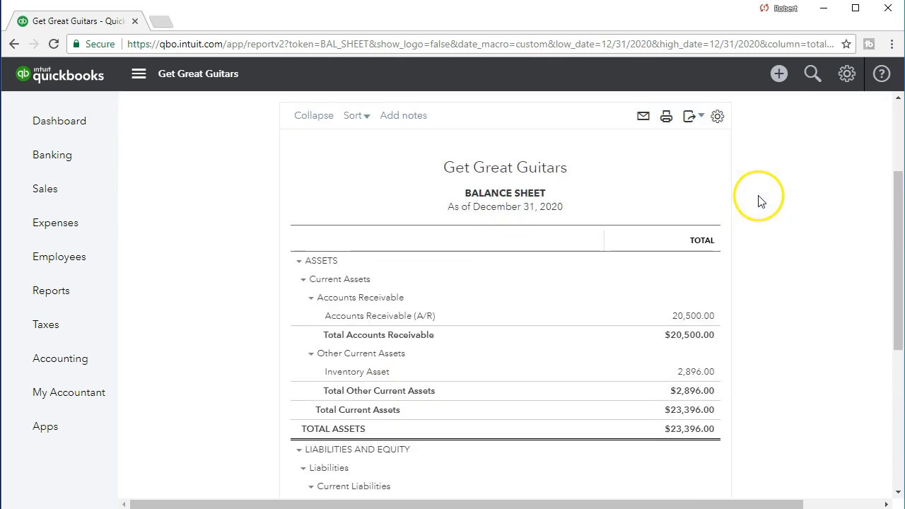
scroll(669, 324, down, 1)
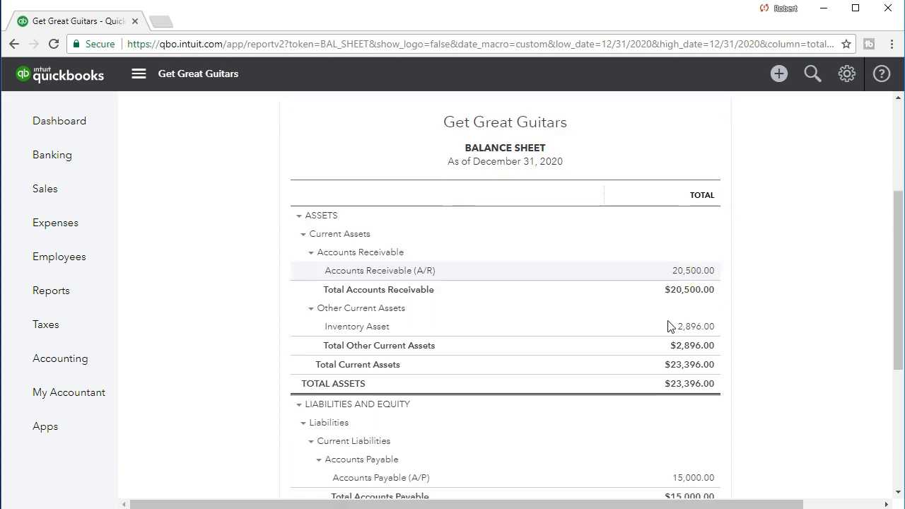
scroll(741, 317, down, 2)
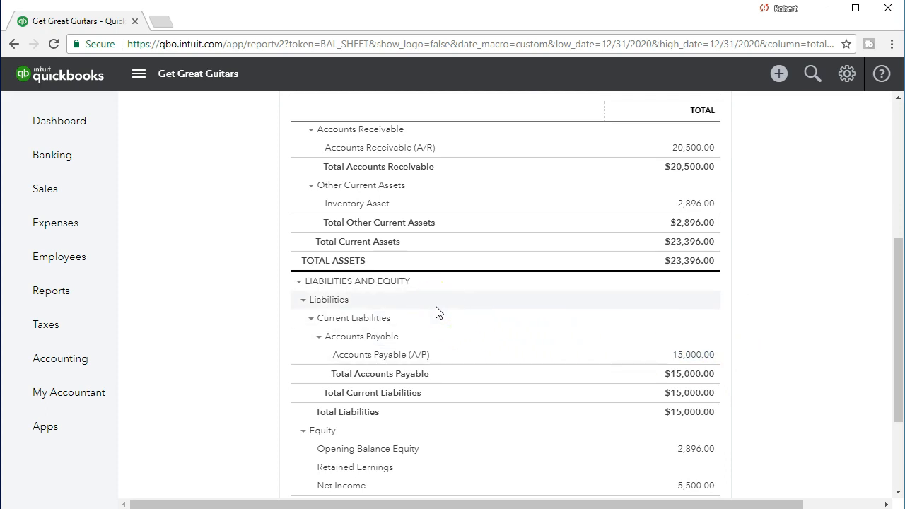
Step: Examine the transaction detail behind Total Accounts Payable on the Balance Sheet, then return to the report summary
scroll(437, 313, down, 1)
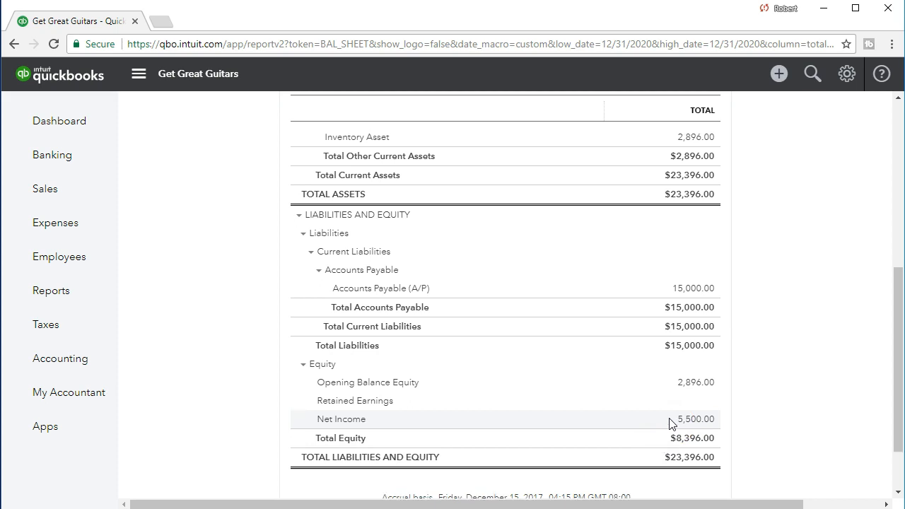
scroll(669, 422, up, 1)
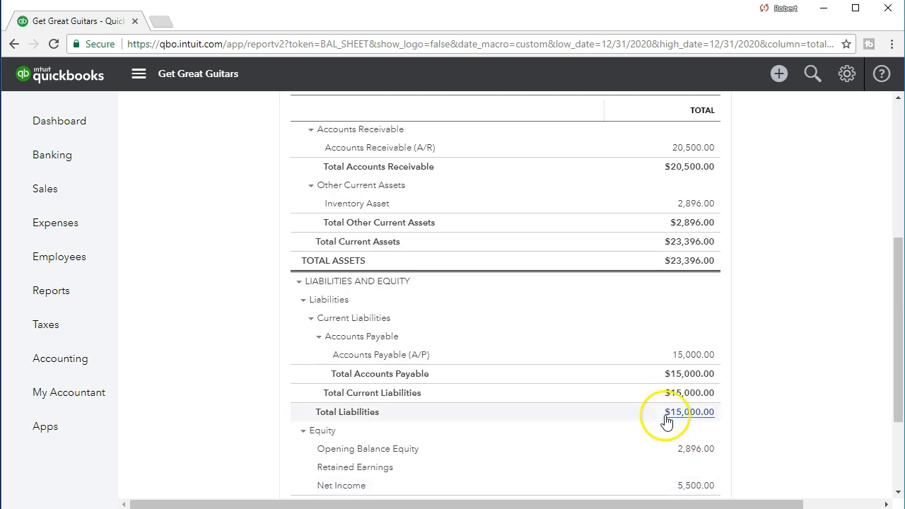
click(687, 375)
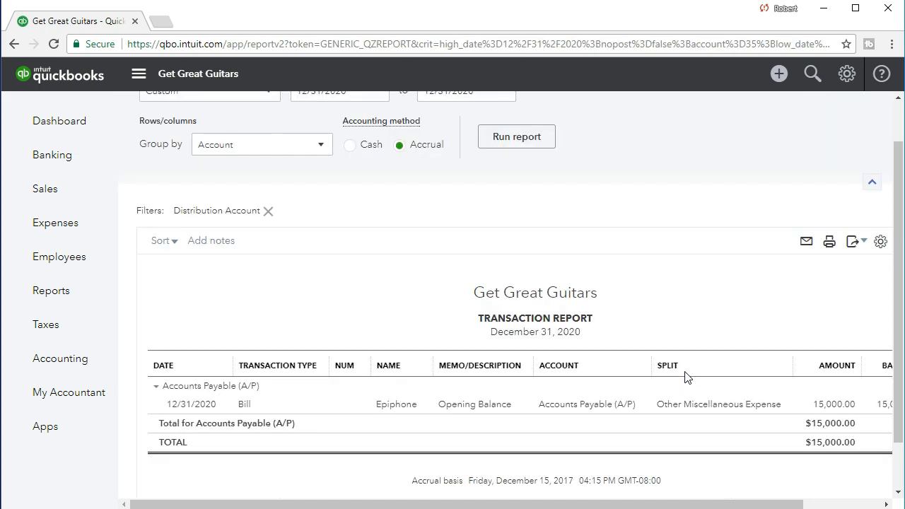
click(264, 412)
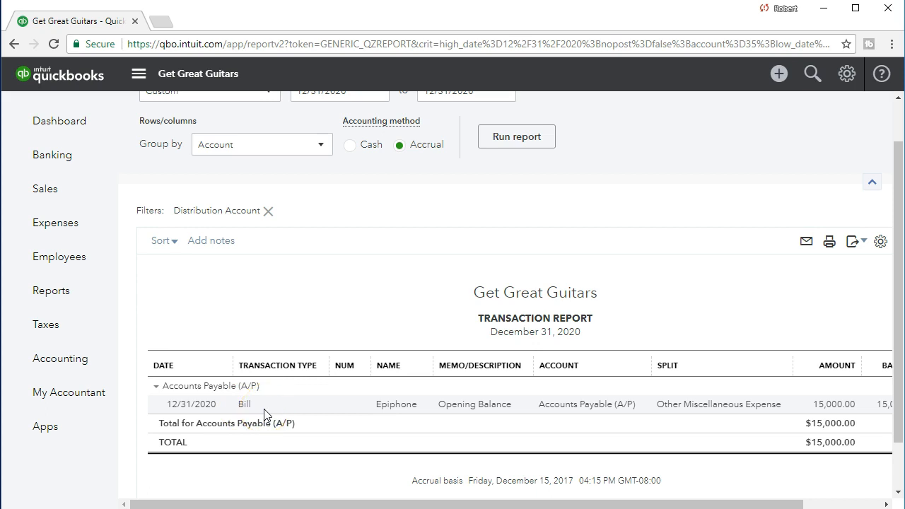
click(255, 412)
scroll(252, 413, up, 1)
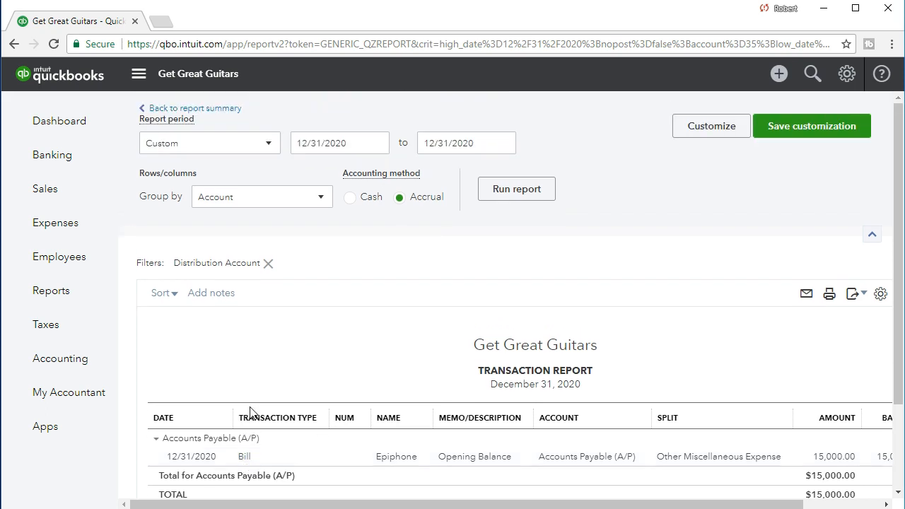
click(209, 110)
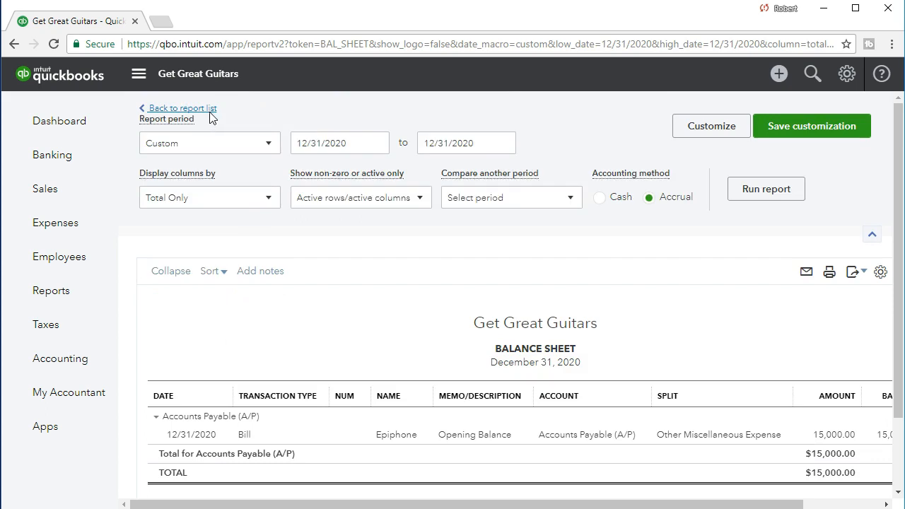
scroll(212, 240, down, 5)
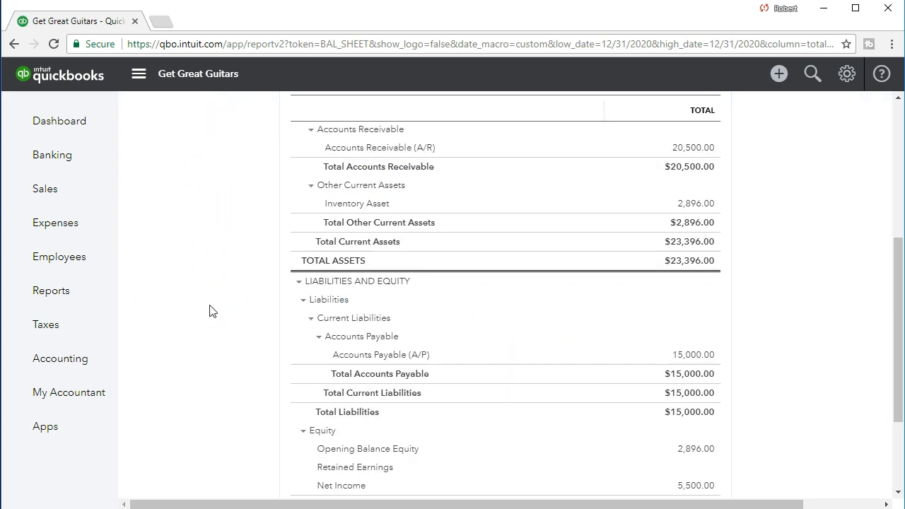
Step: Run the Balance Sheet for the period 01/01/2021 to 01/01/2021 and review its equity section
scroll(209, 312, up, 5)
click(367, 142)
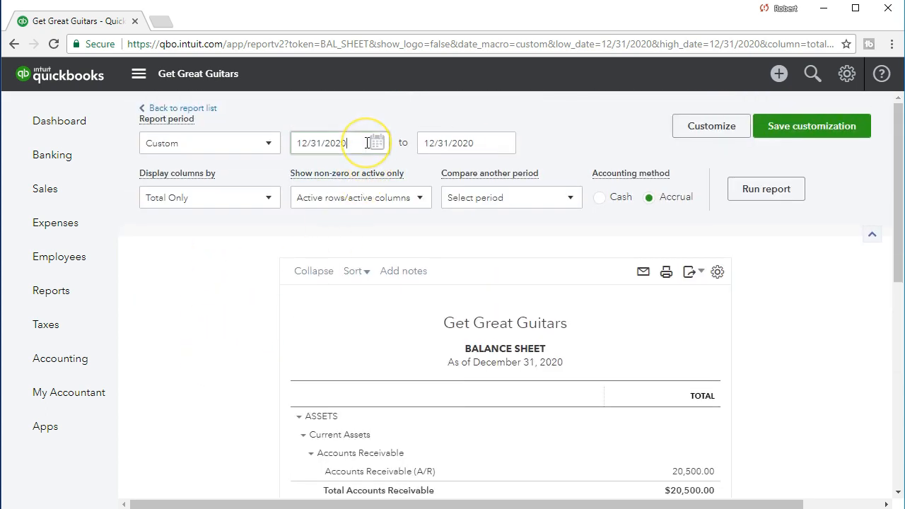
key(ctrl+a)
key(plus)
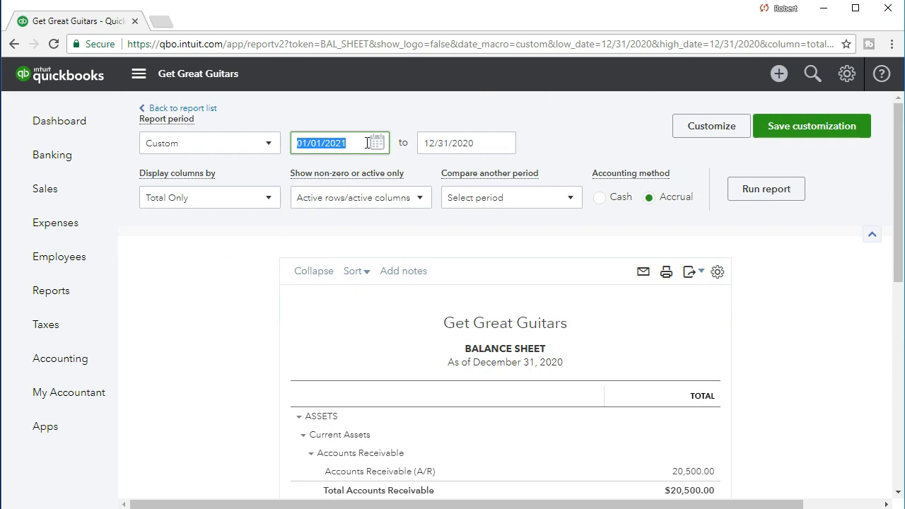
key(Tab)
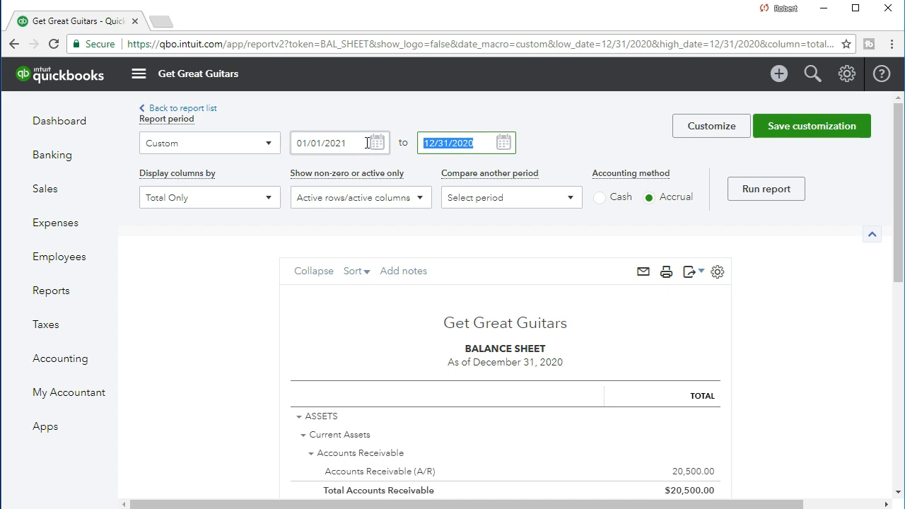
key(plus)
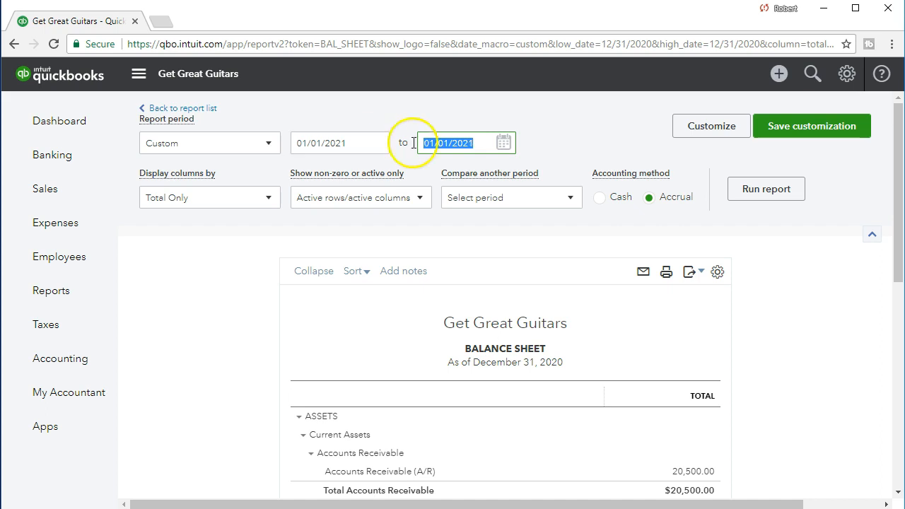
click(771, 197)
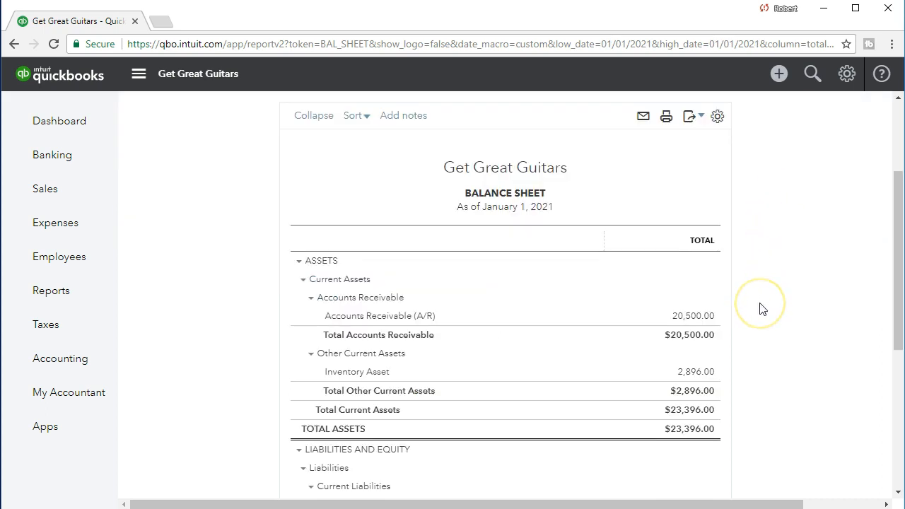
scroll(761, 309, down, 4)
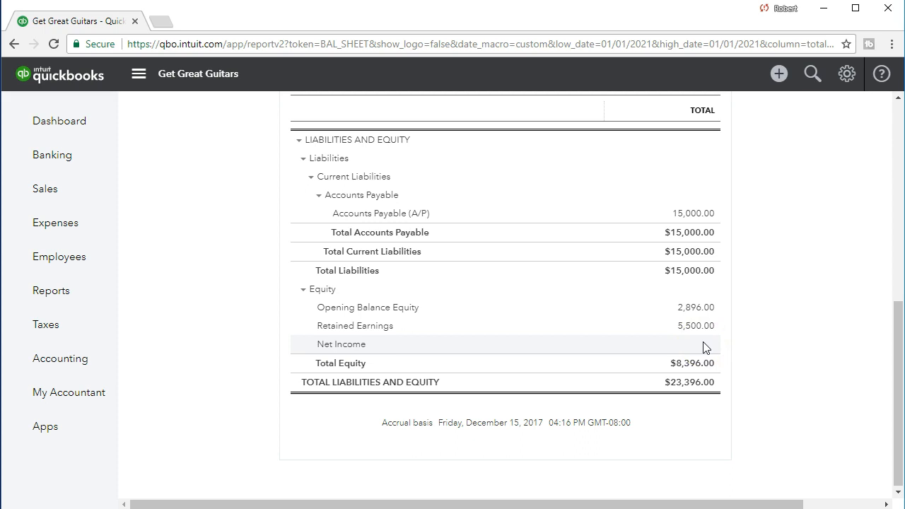
Step: Find the Profit and Loss report among the available reports and open it
click(83, 304)
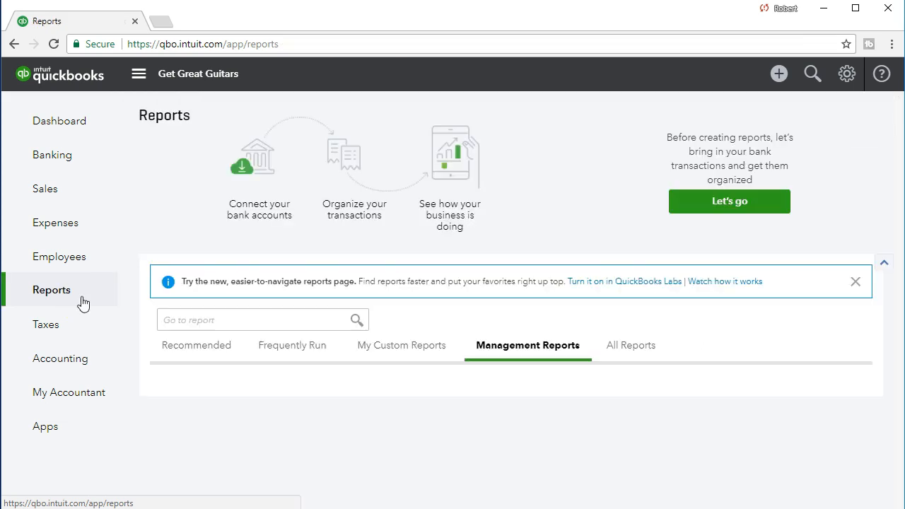
click(218, 320)
text(pr)
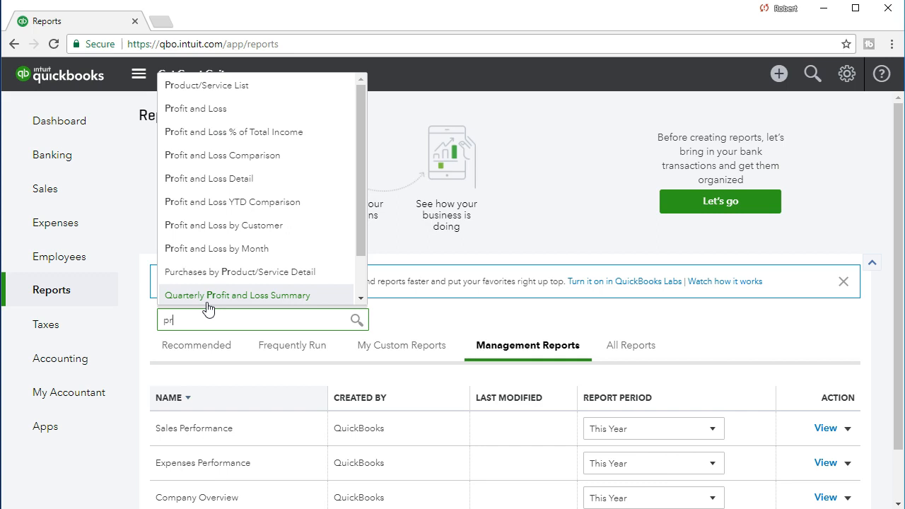
click(210, 117)
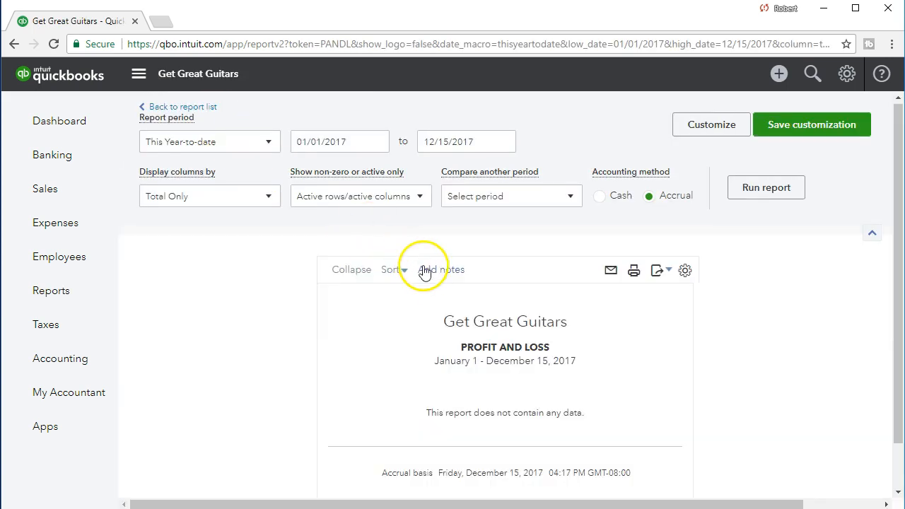
Step: Run the Profit and Loss report for the period 12/31/2020 to 12/31/2020 and review its income and expenses
click(362, 142)
text(12)
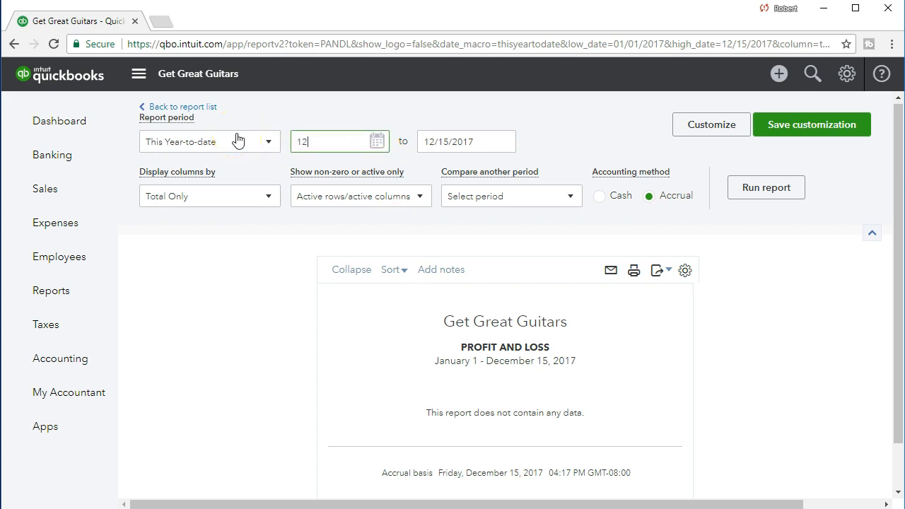
text(/31/2020)
key(Tab)
text(12/3)
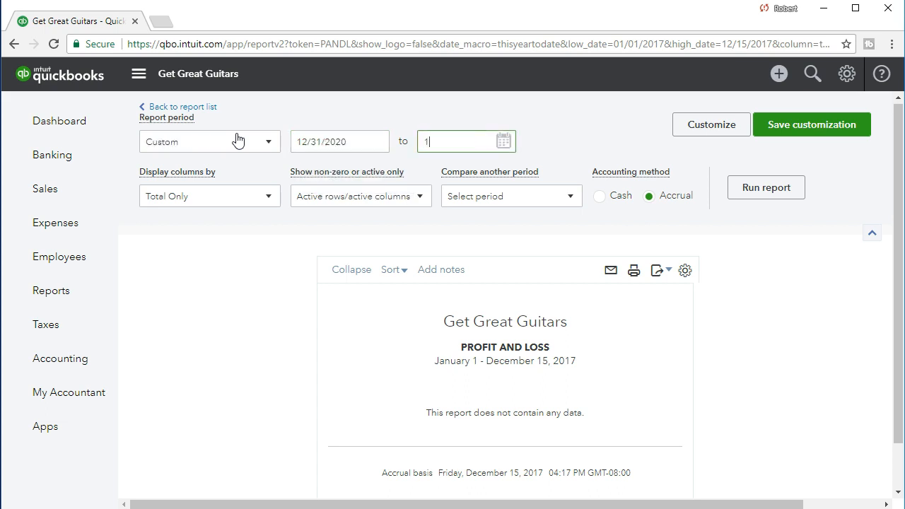
text(1/2020)
key(Tab)
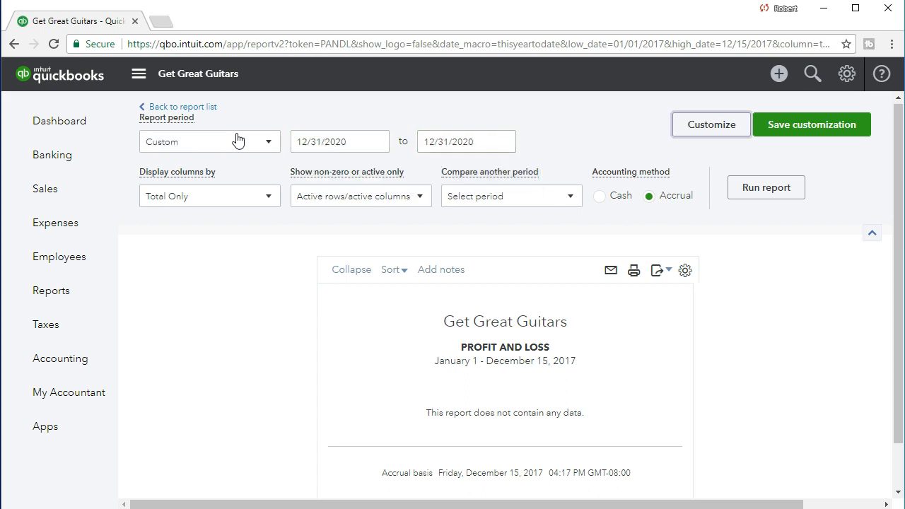
click(745, 189)
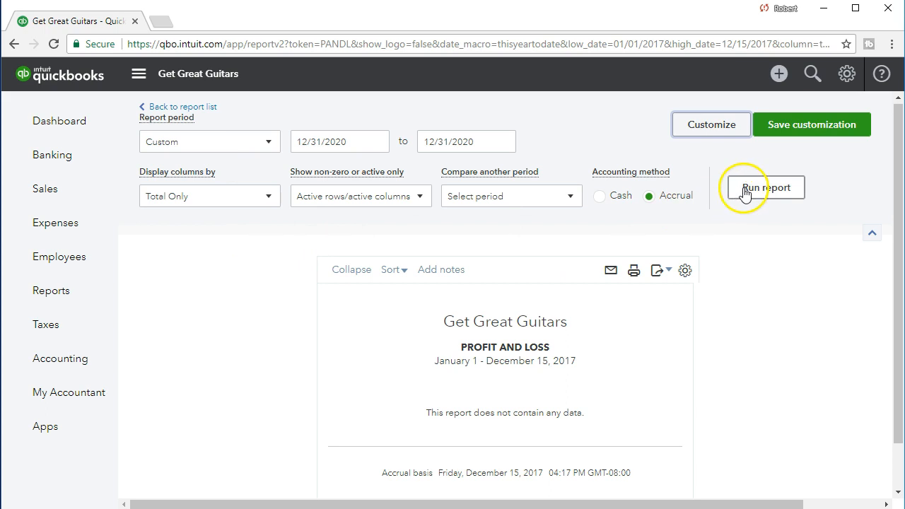
scroll(744, 189, down, 2)
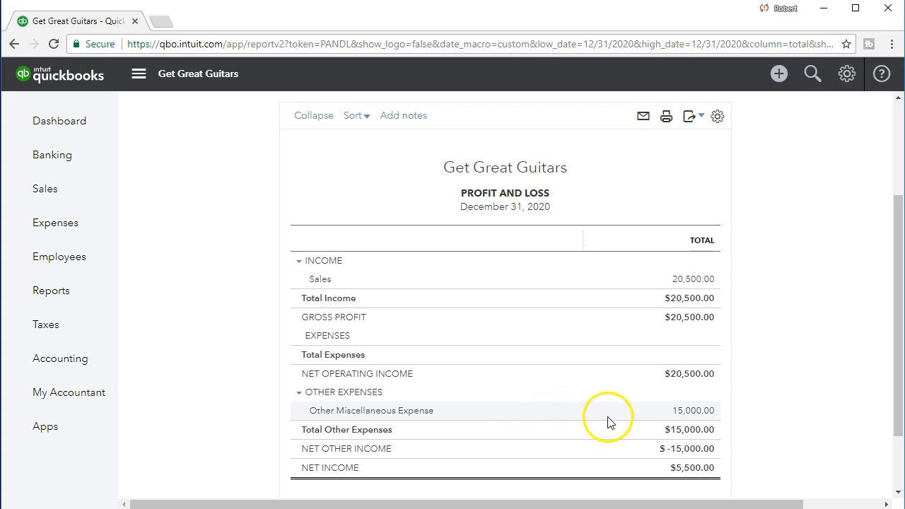
Step: Examine the transaction behind Other Miscellaneous Expense, then return to the Profit and Loss summary
click(688, 411)
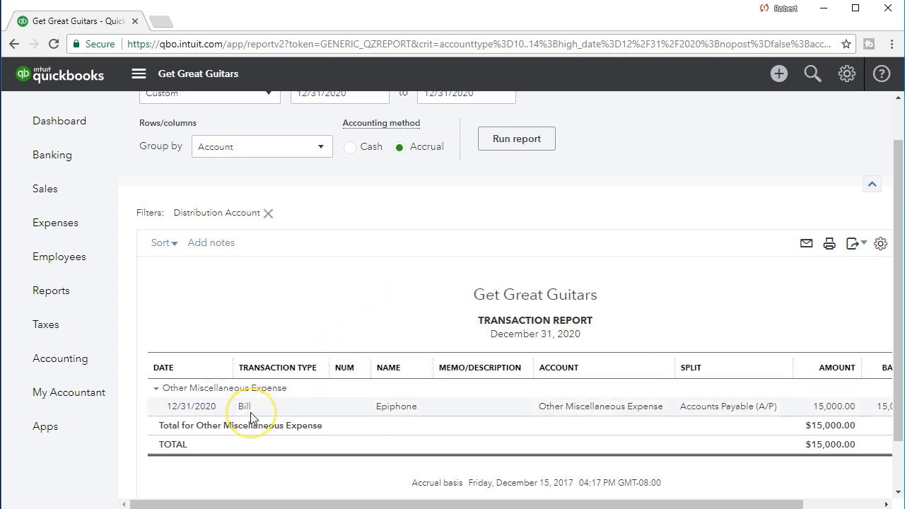
scroll(250, 412, up, 1)
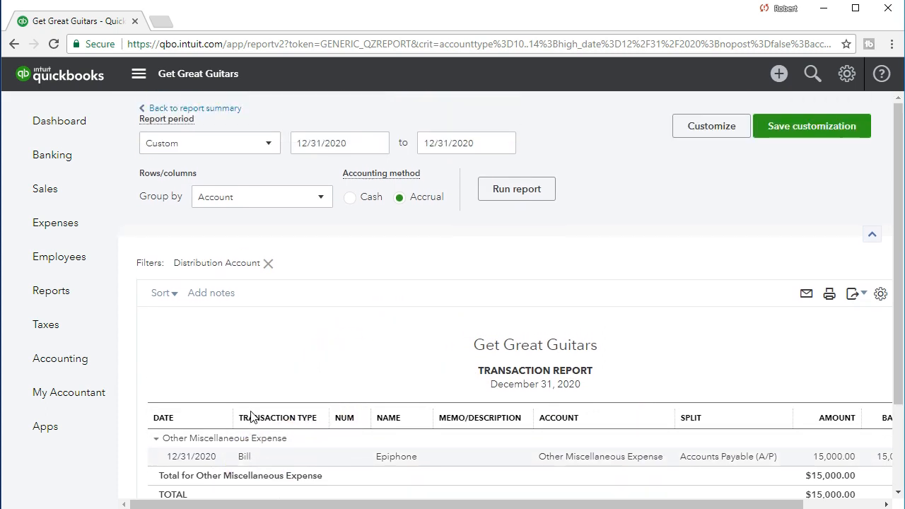
click(222, 112)
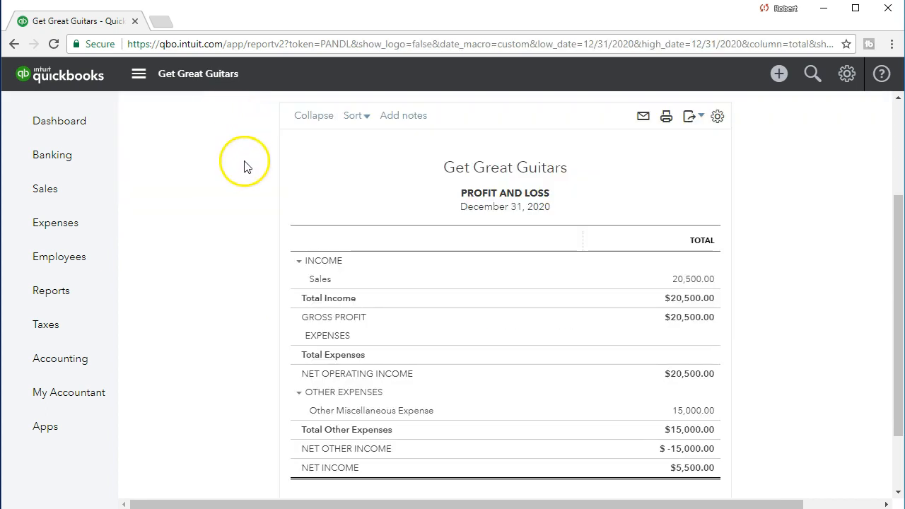
Step: Run the Profit and Loss report for the period 01/01/2021 to 01/01/2021 and review it
click(364, 142)
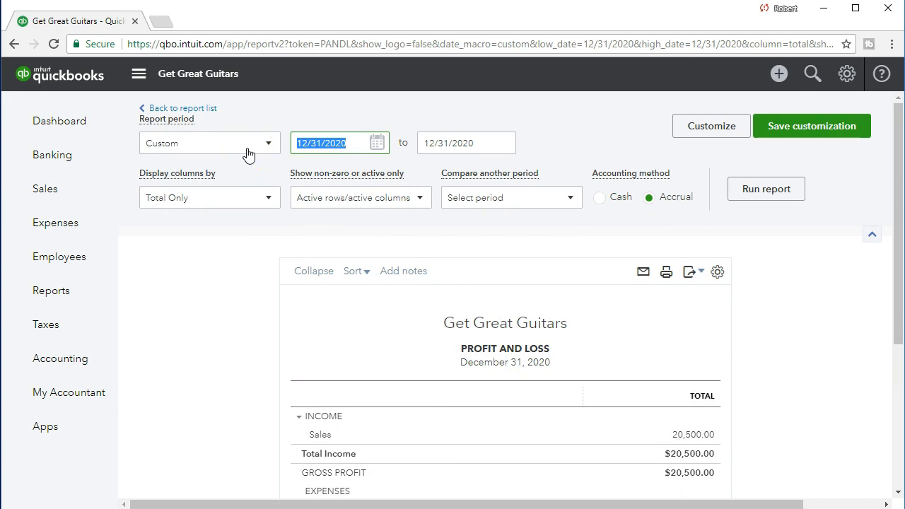
key(plus)
key(Tab)
key(plus)
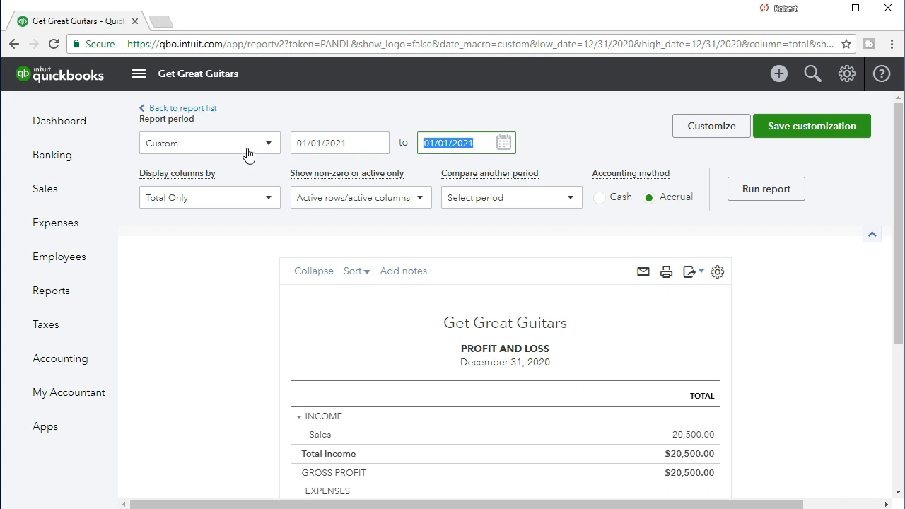
click(751, 197)
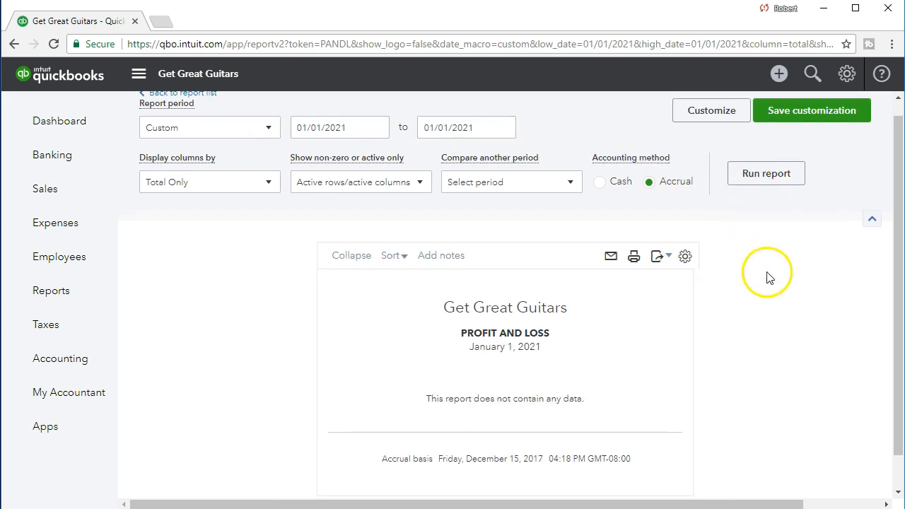
scroll(766, 312, down, 1)
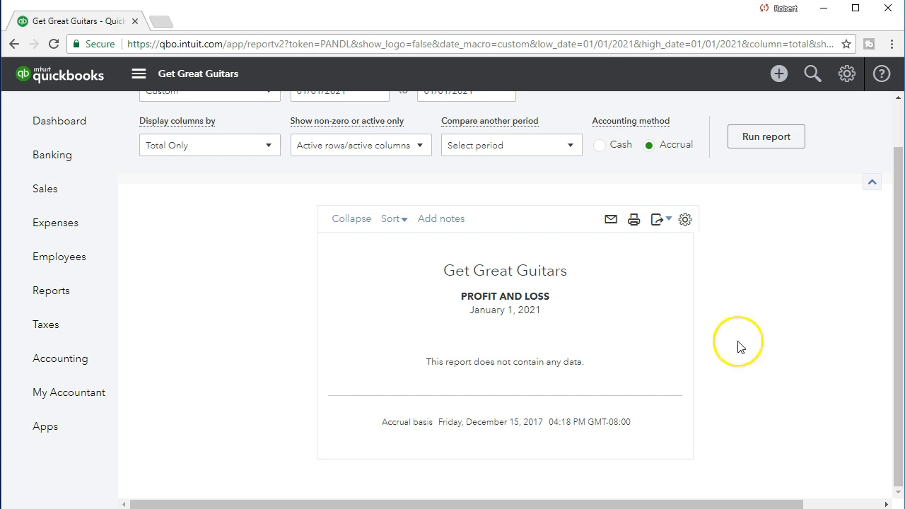
Step: Search the available reports for vendor reports and open the Vendor Balance Summary
click(74, 304)
click(200, 322)
text(v)
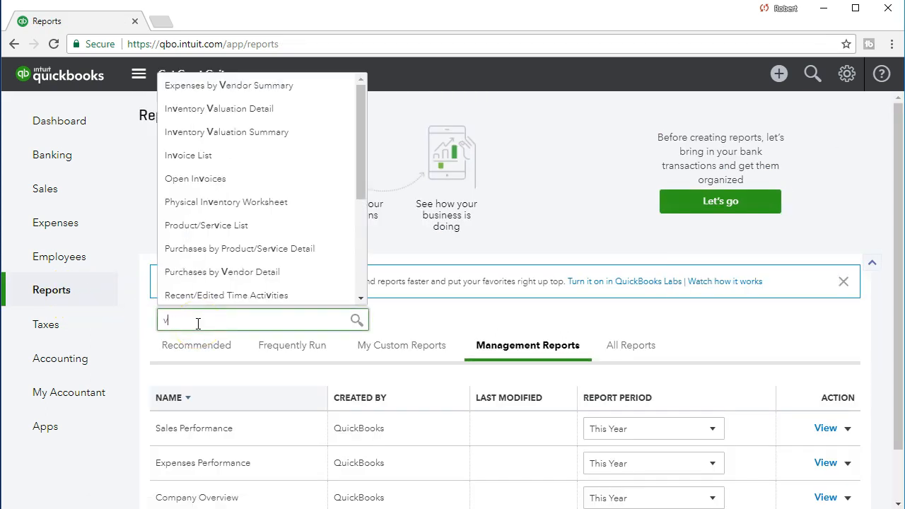
text(end)
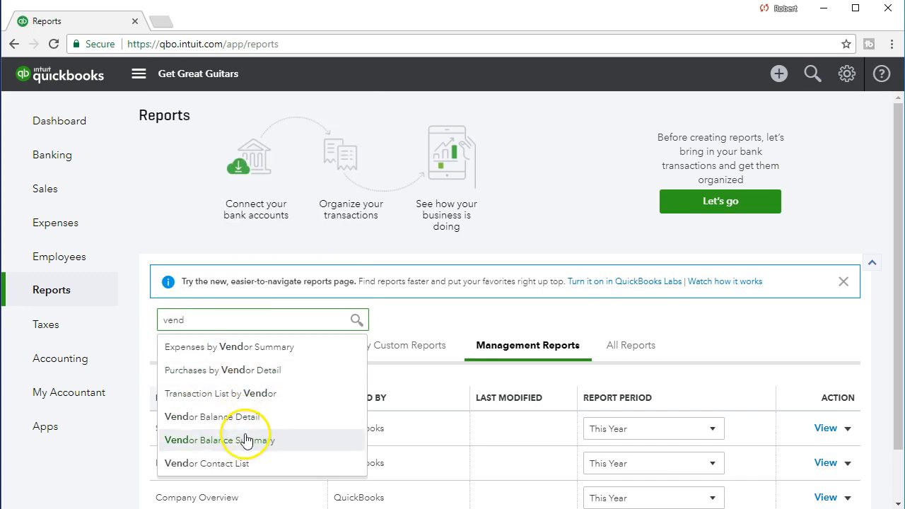
click(293, 449)
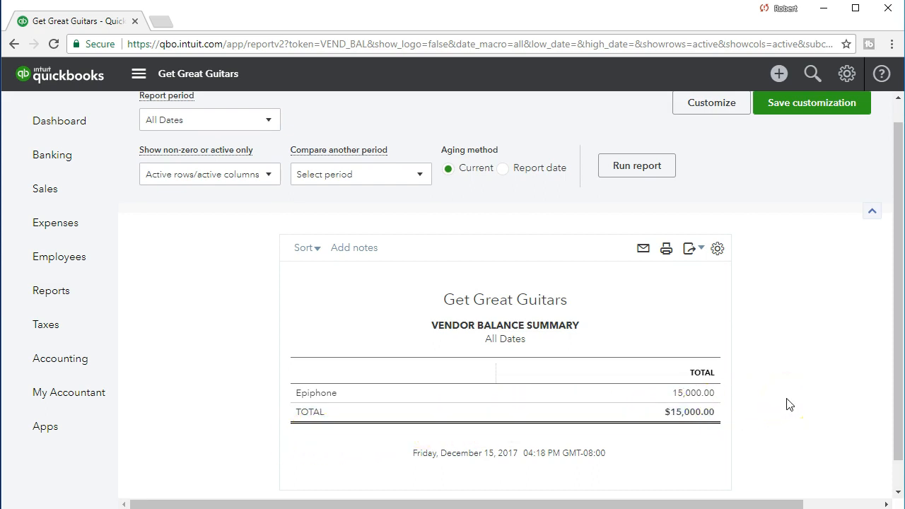
Step: Export the Vendor Balance Summary to Excel, open the exported workbook and enable editing in it
click(699, 250)
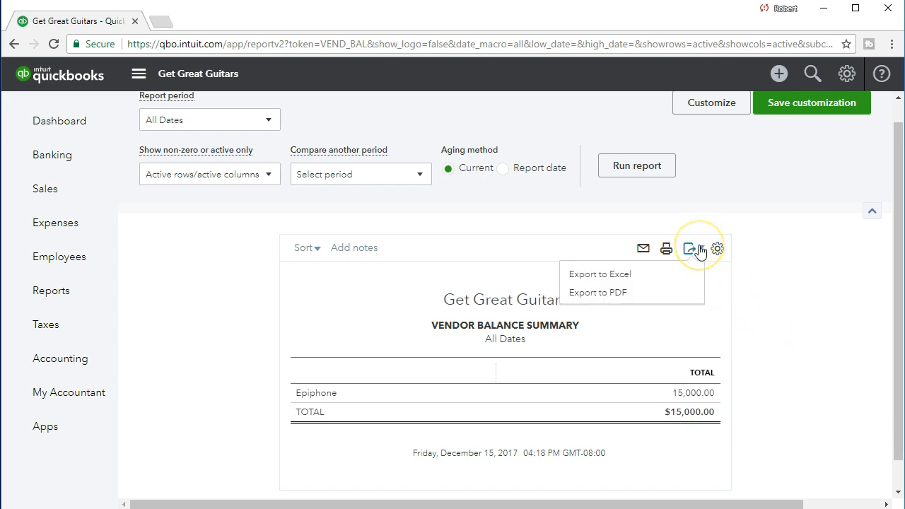
click(633, 282)
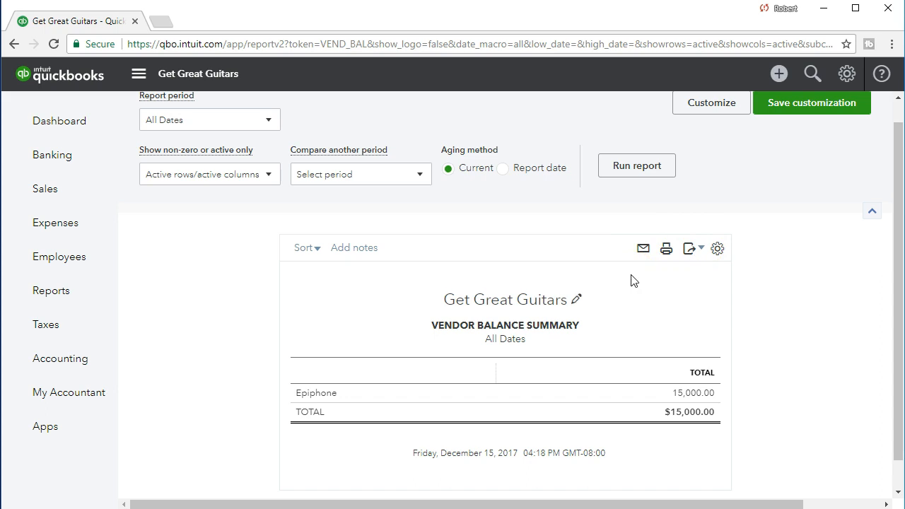
click(64, 496)
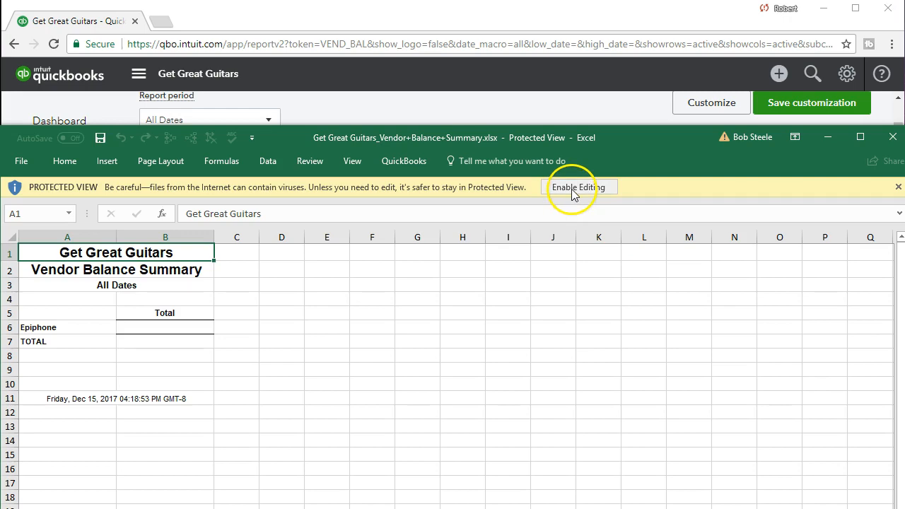
click(572, 187)
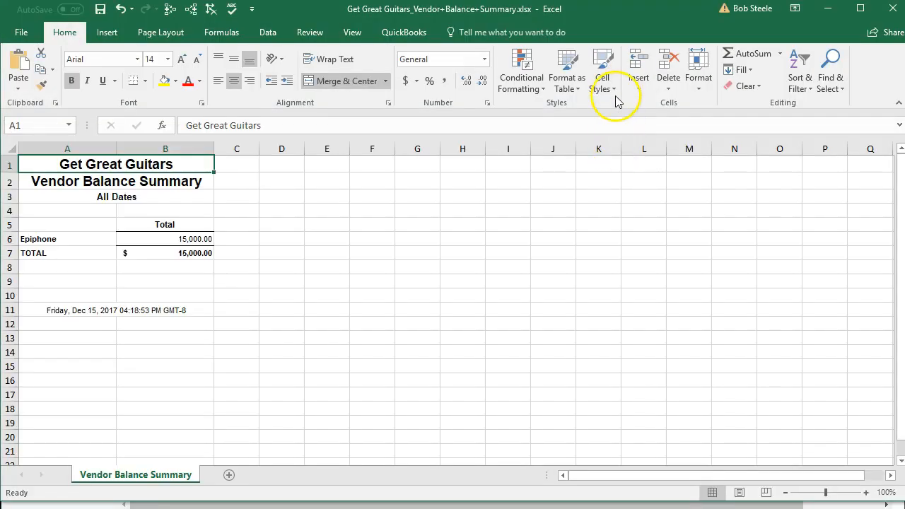
Step: Save a copy of the workbook in the Excel Docs 6 folder as "Section 6 Get Great Guitars_Vendor+Balance+Summary.xlsx"
click(412, 280)
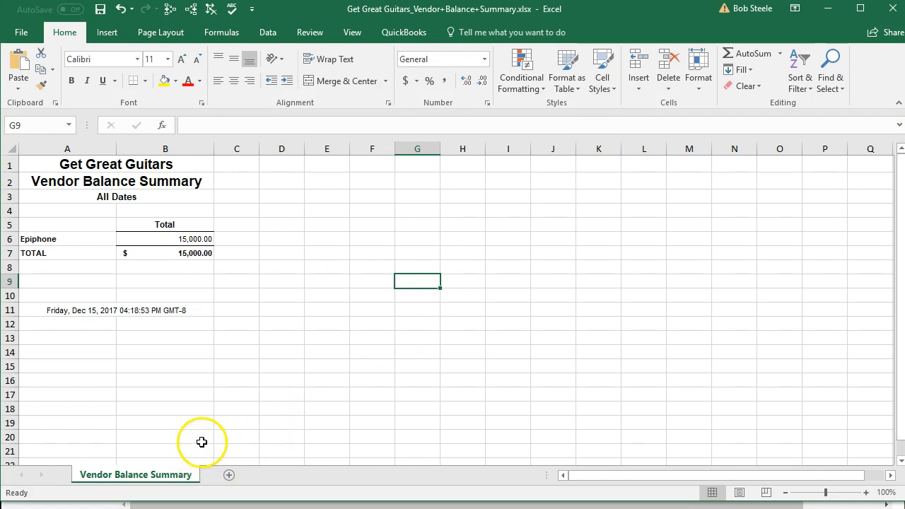
click(21, 34)
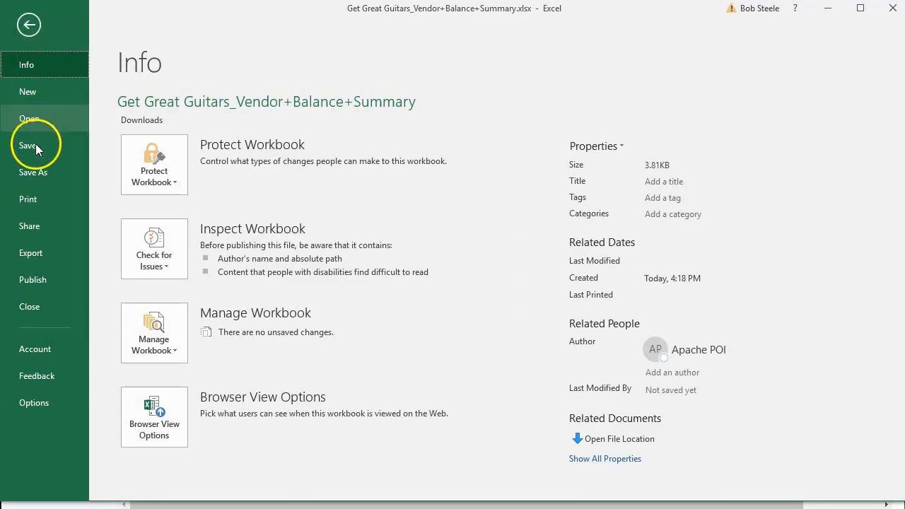
click(34, 177)
click(135, 271)
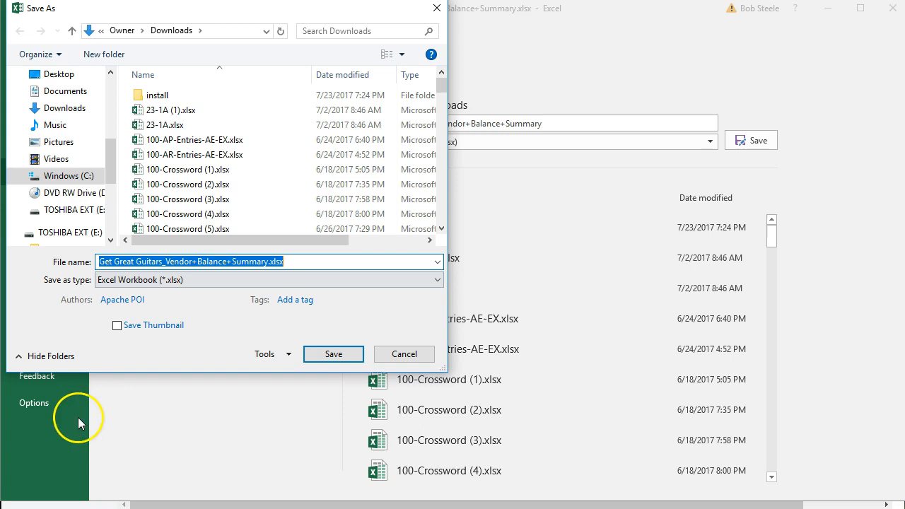
click(103, 264)
triple_click(99, 262)
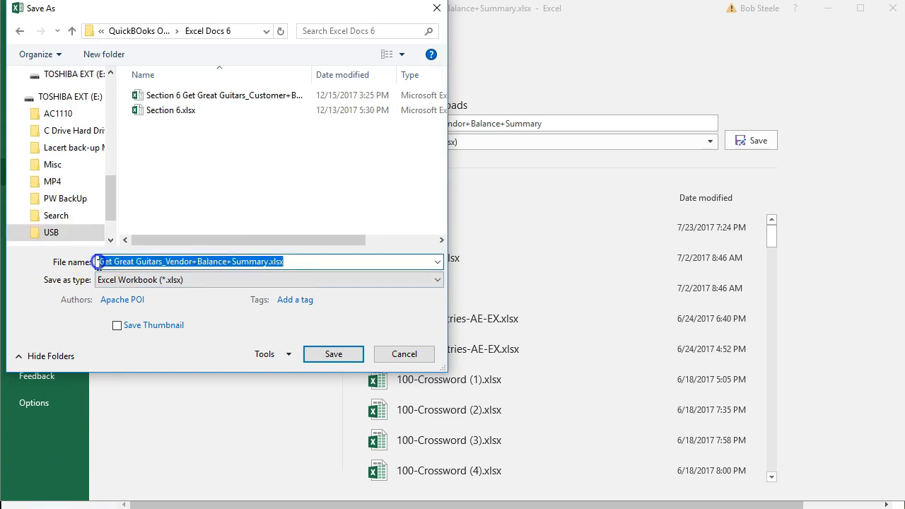
click(106, 300)
text(Section 6)
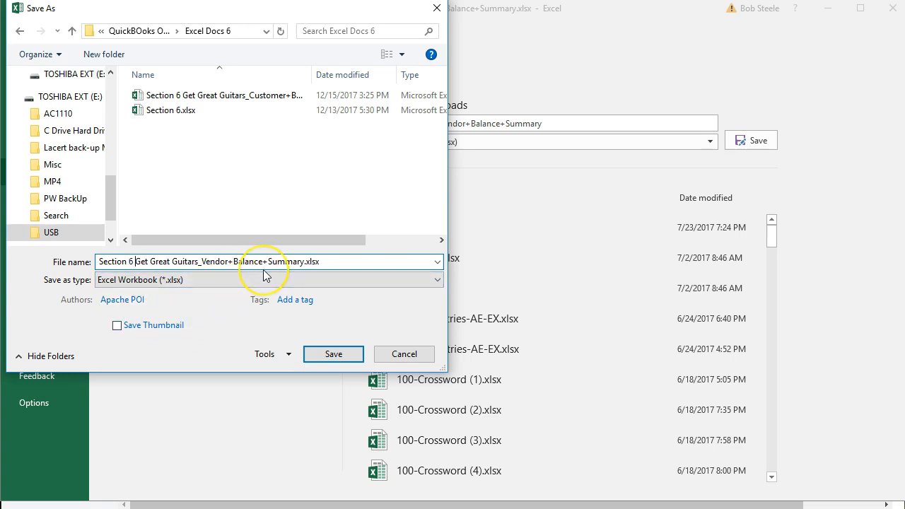
click(333, 361)
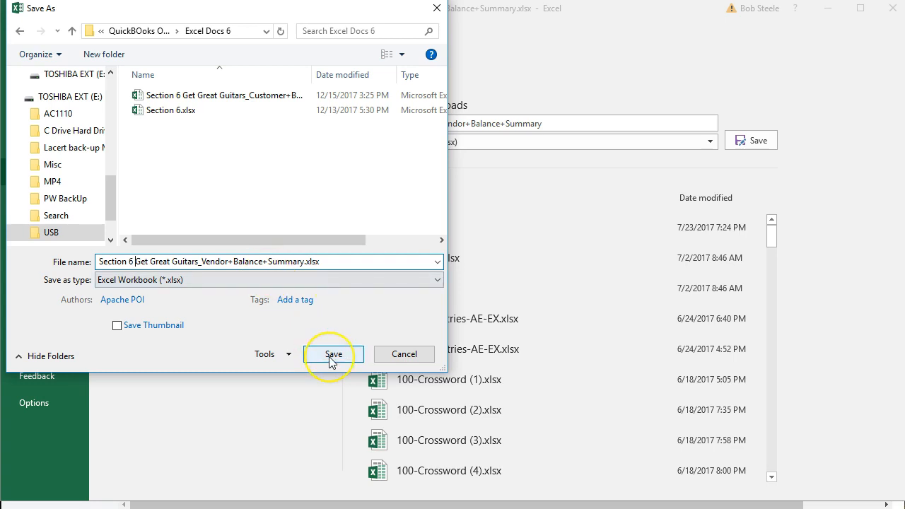
click(333, 361)
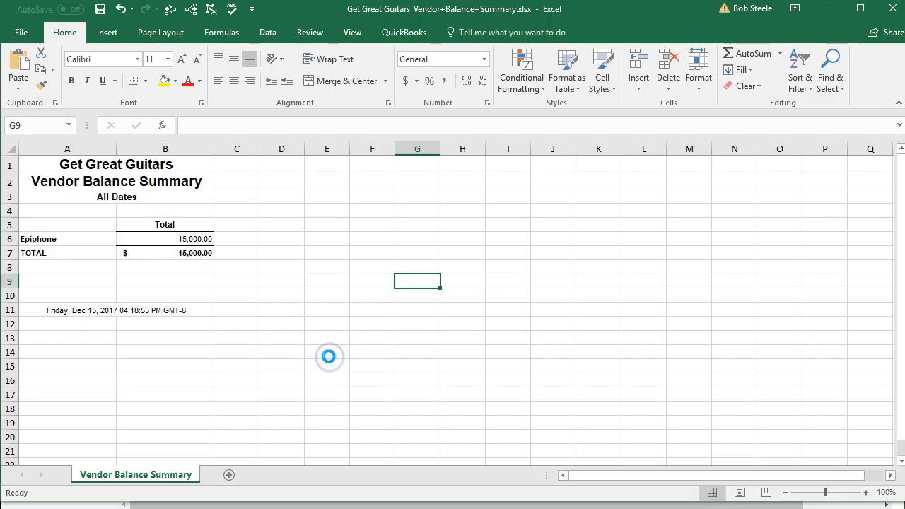